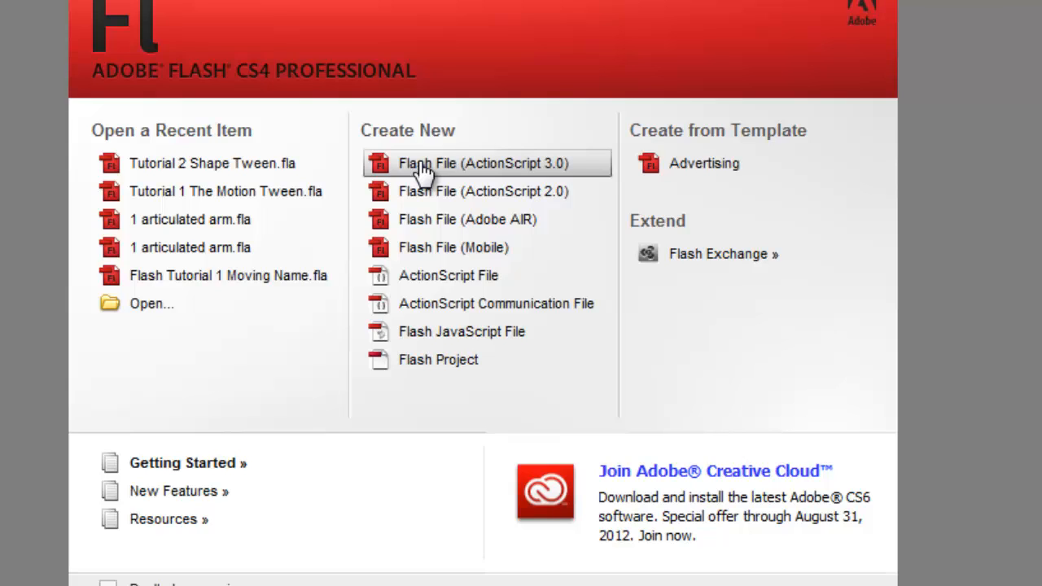
Step: Create a new Flash File (ActionScript 3.0) document
click(420, 163)
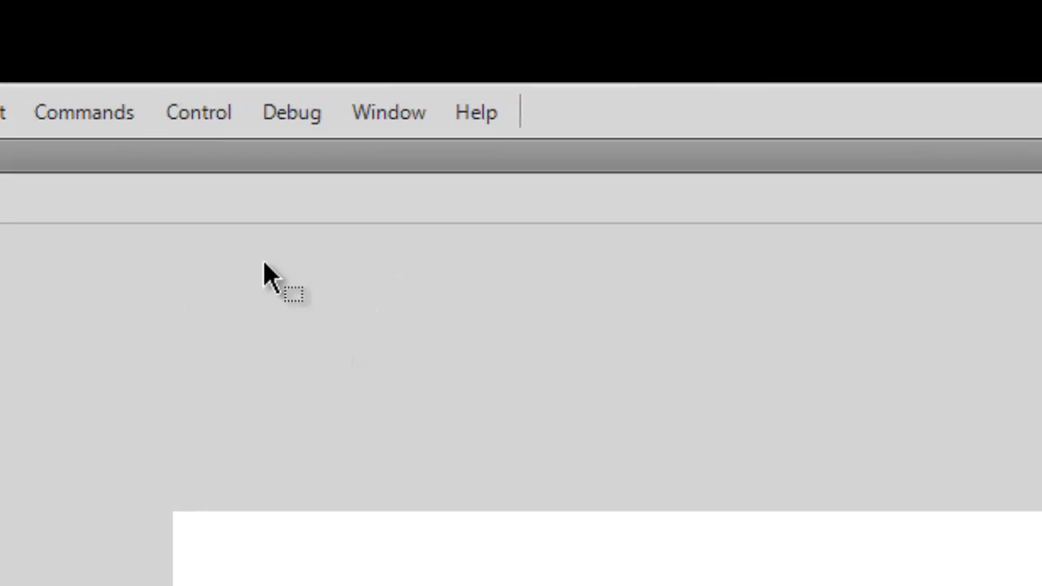
click(359, 141)
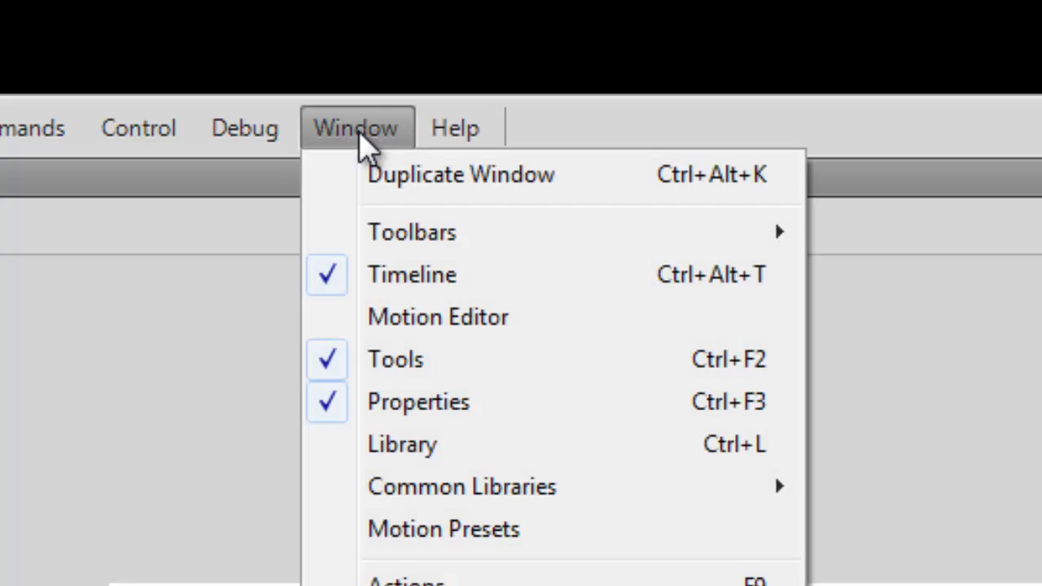
mouse_move(383, 236)
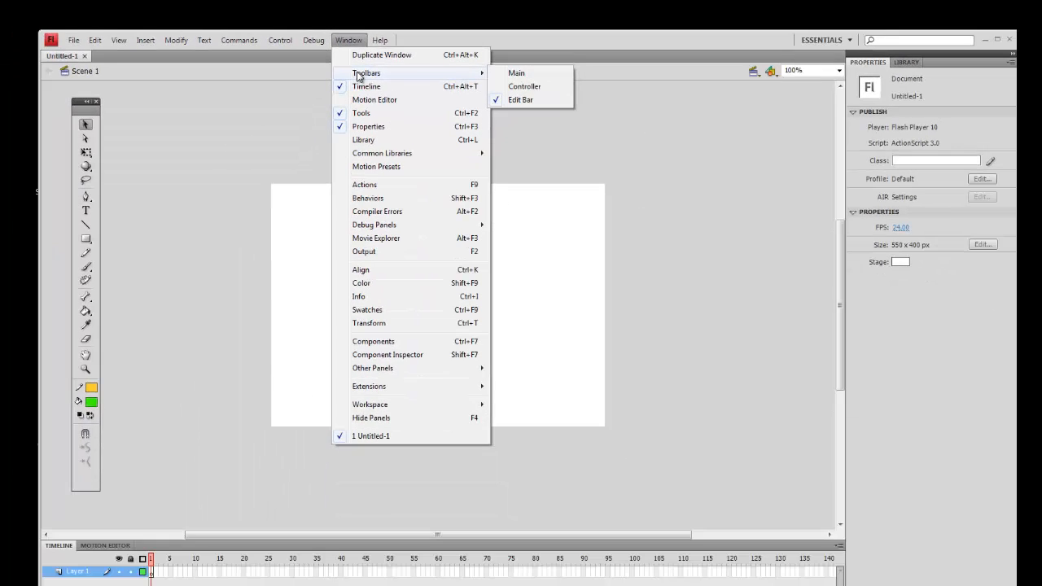
click(281, 106)
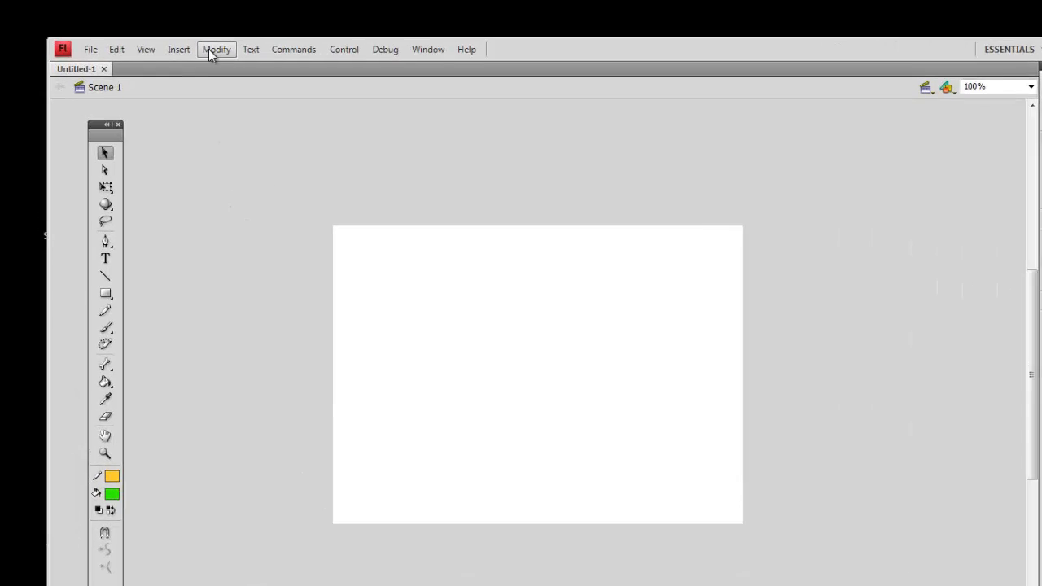
click(176, 40)
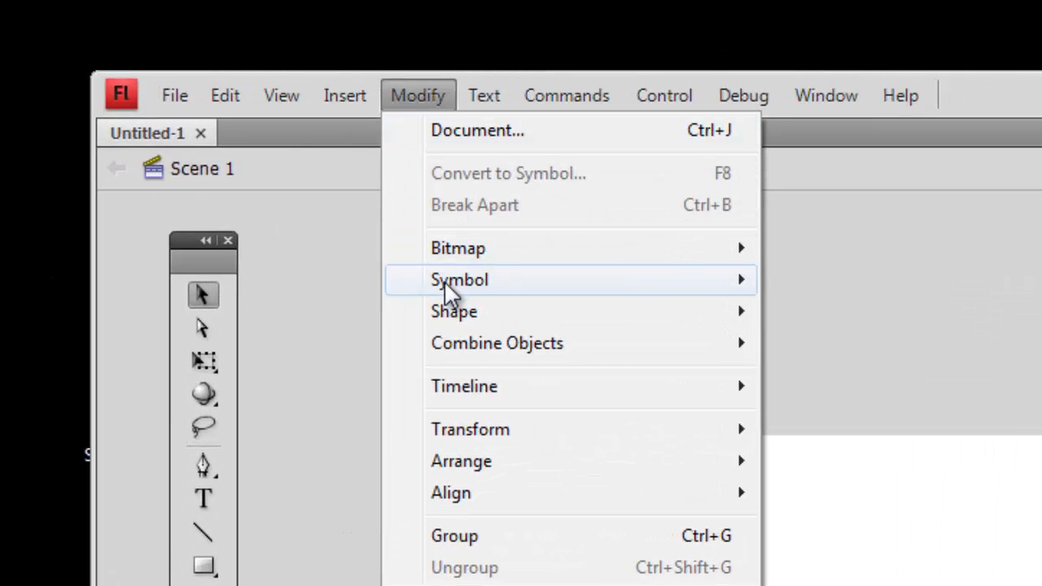
mouse_move(444, 280)
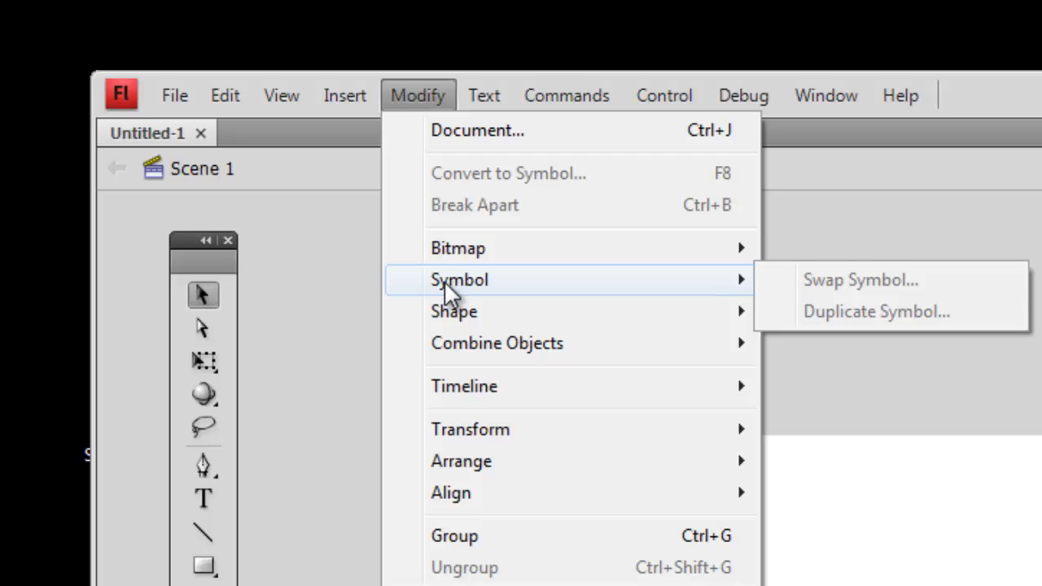
key(Escape)
key(Escape)
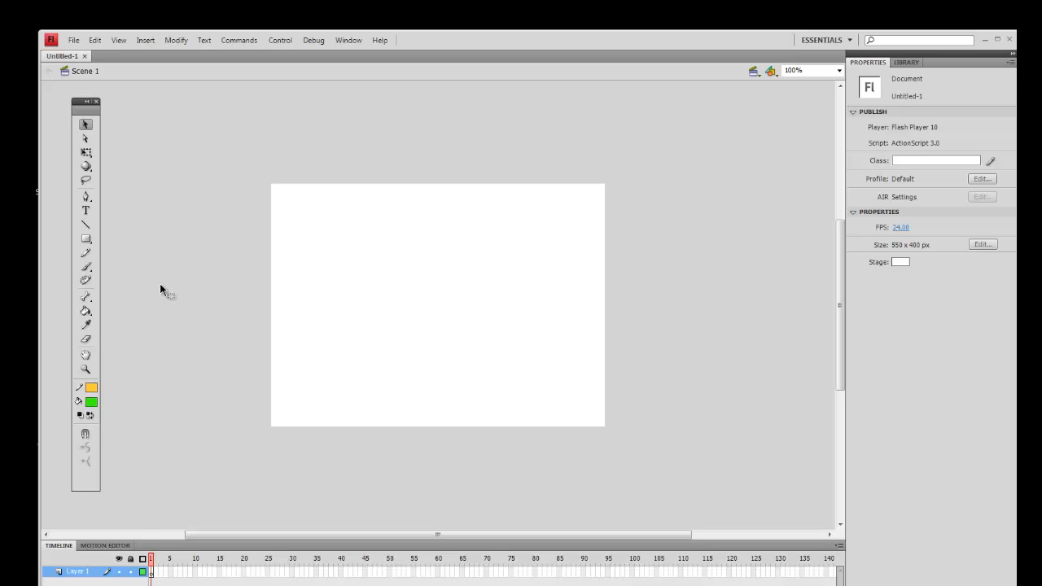
Step: Draw a circle with the Oval tool in the stage's lower-left area, using a 1.00 solid blue stroke and pink fill
click(85, 238)
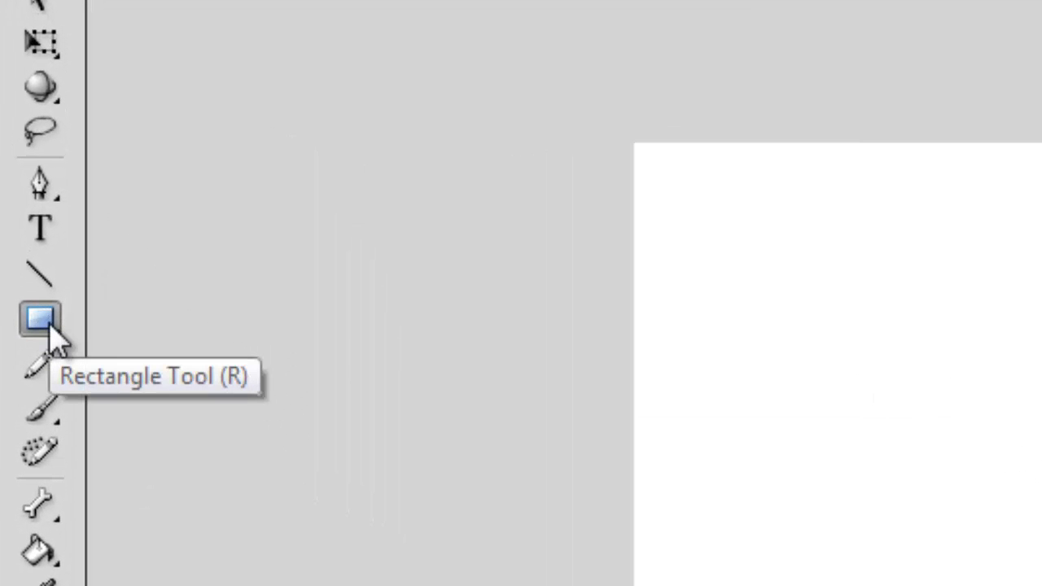
click(49, 329)
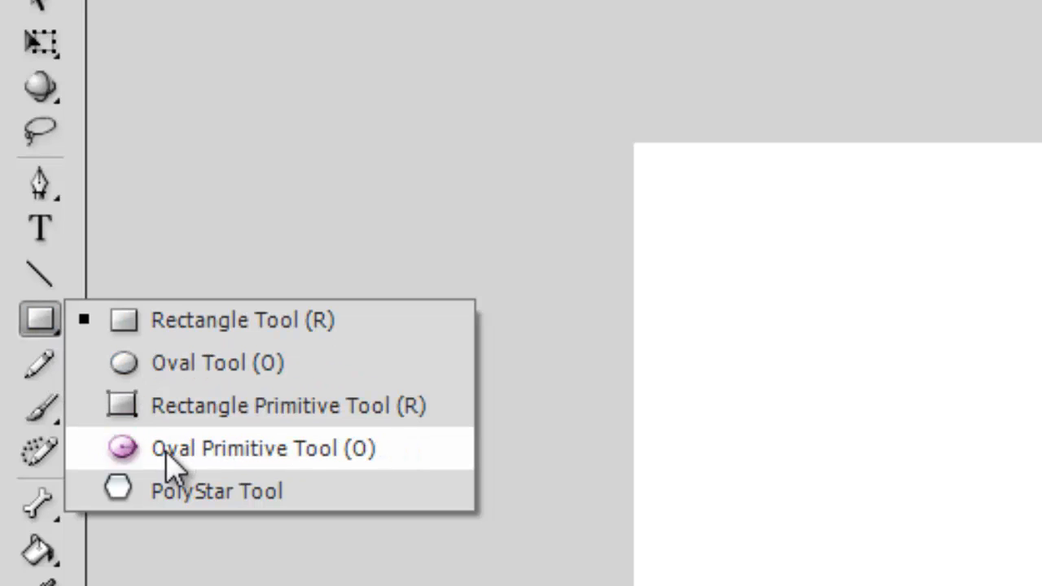
click(203, 362)
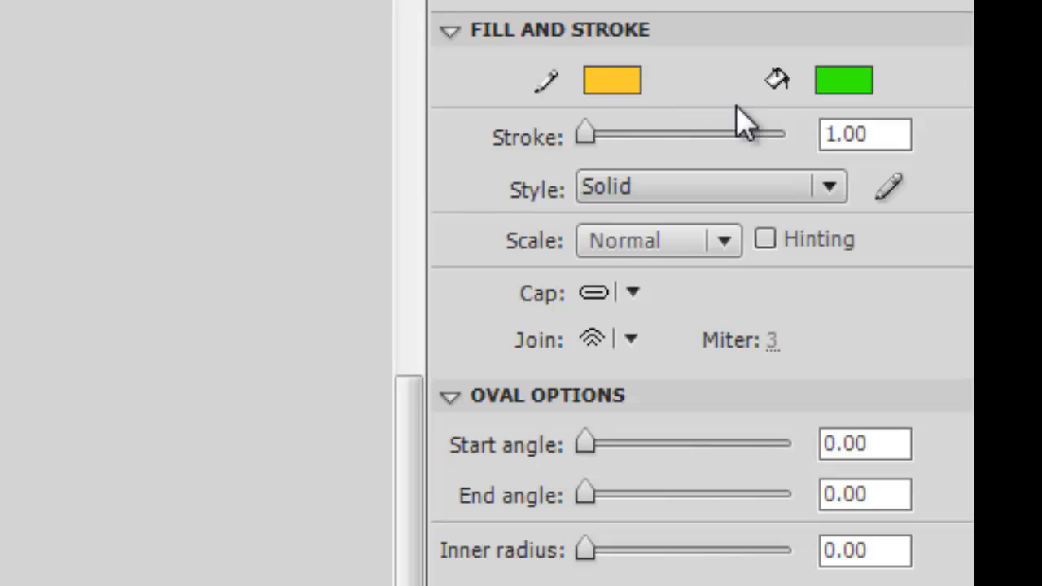
click(610, 82)
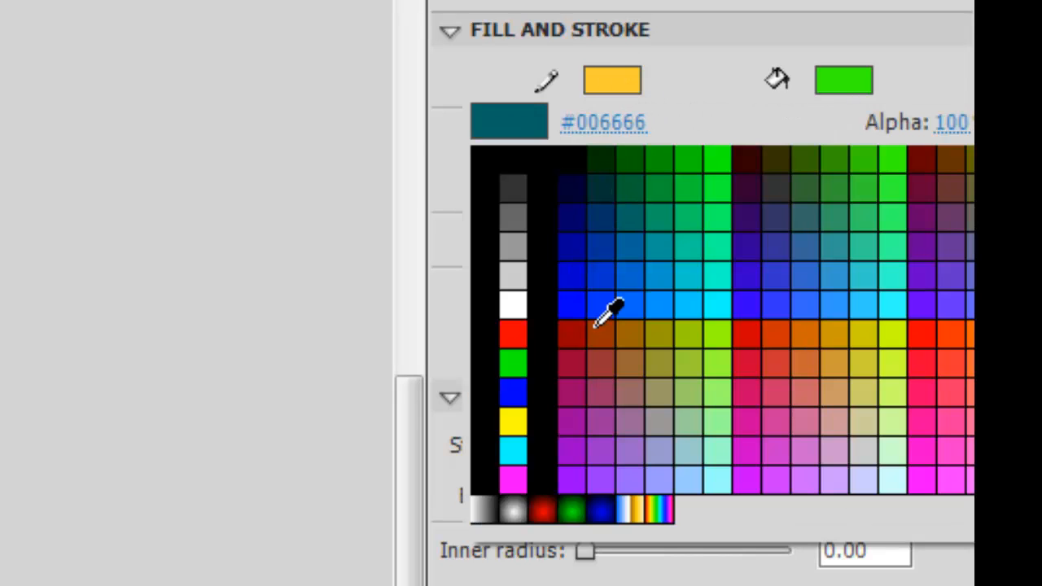
click(576, 277)
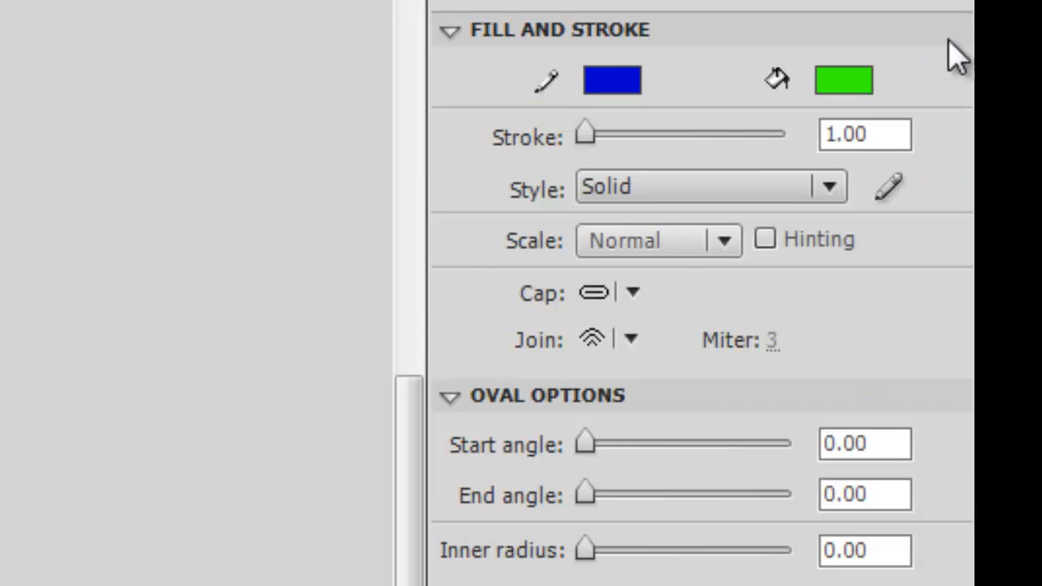
click(854, 81)
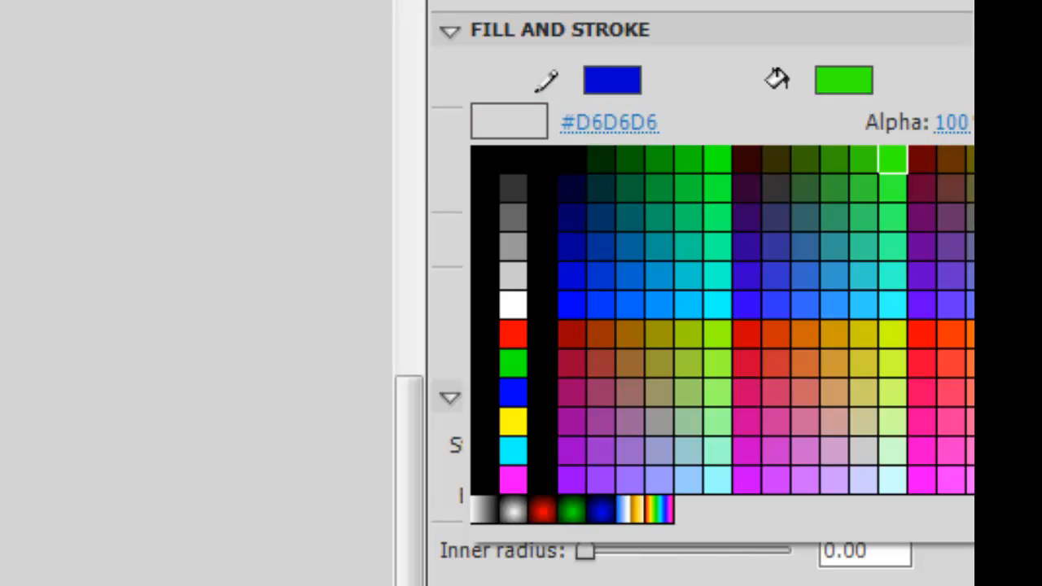
click(973, 480)
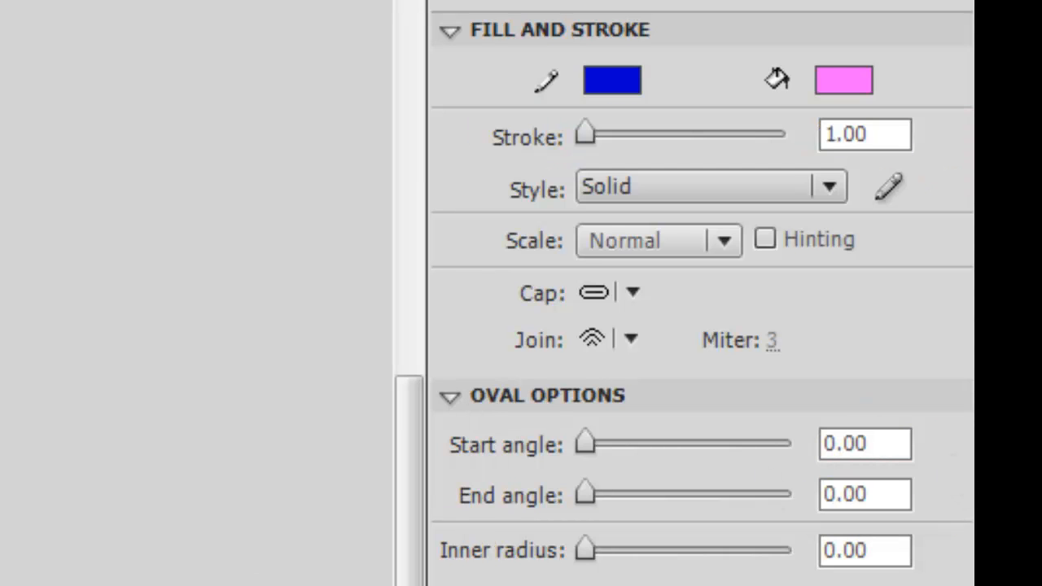
drag(94, 315, 186, 402)
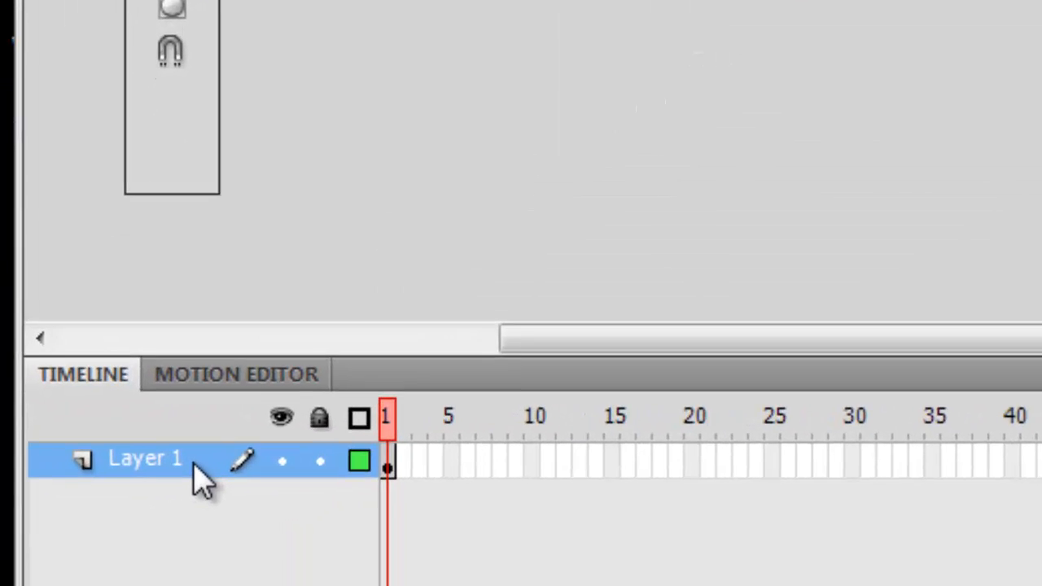
Step: Rename Layer 1, which holds the circle, as Shape Object
double_click(77, 538)
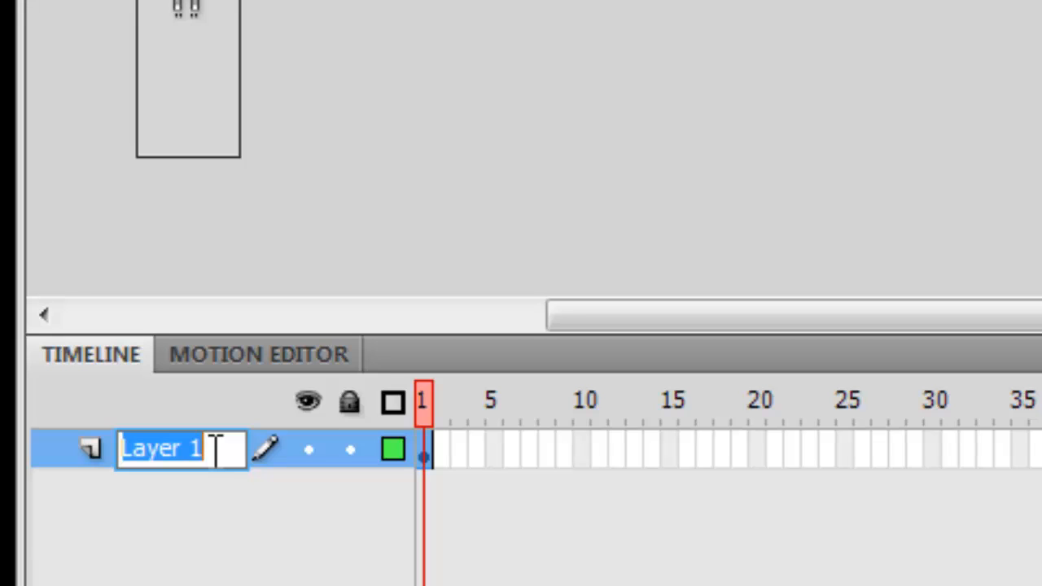
text(S)
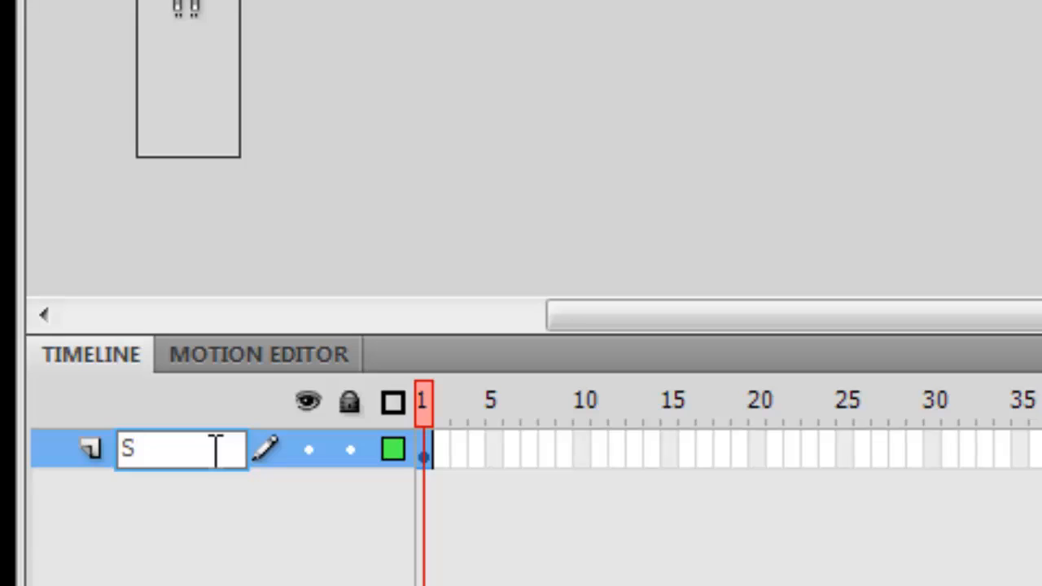
text(hape Obj)
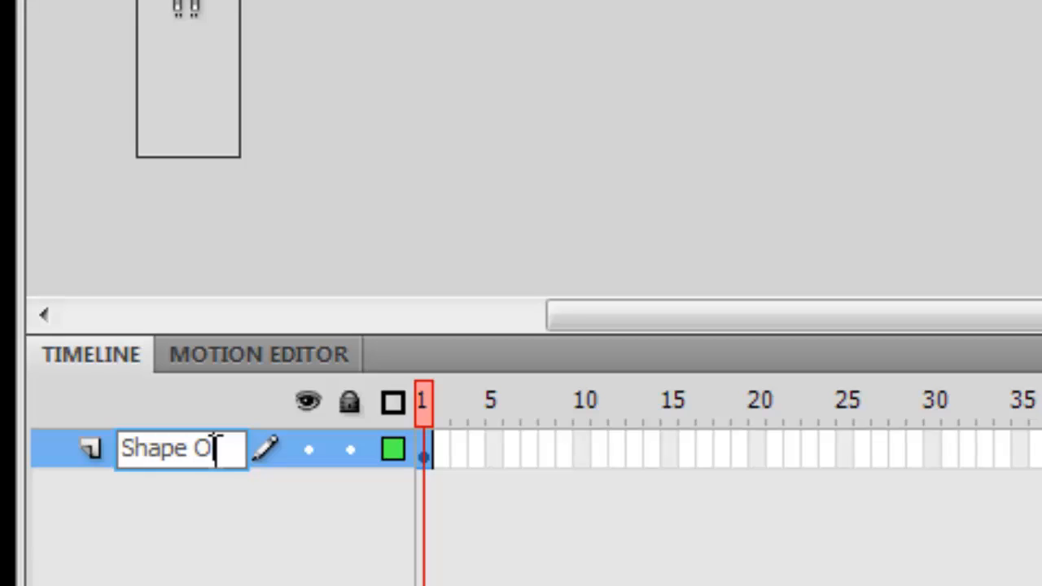
text(ect)
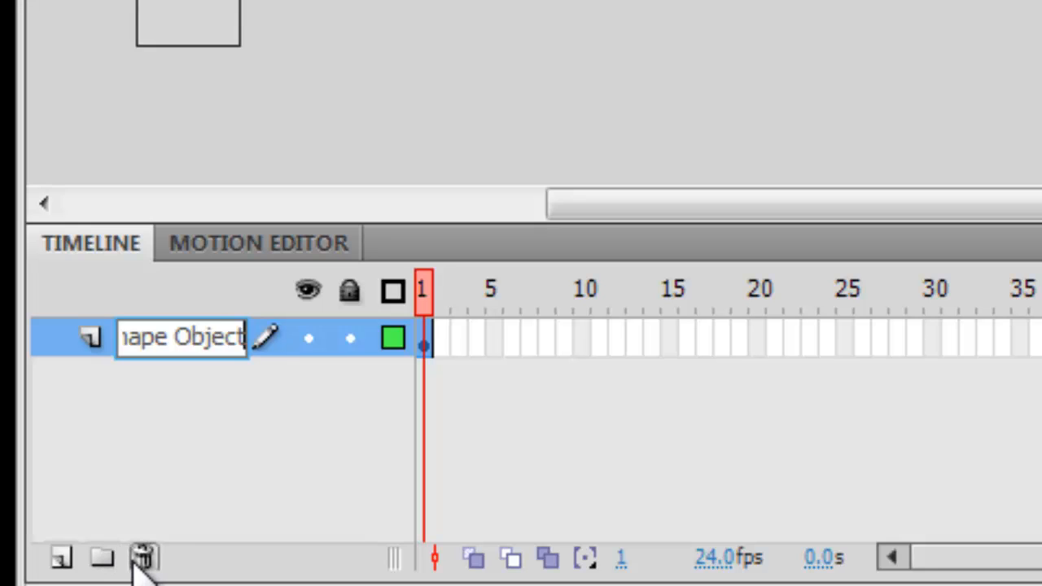
Step: Add a new layer named Background and place the Shape Object layer above it
click(61, 560)
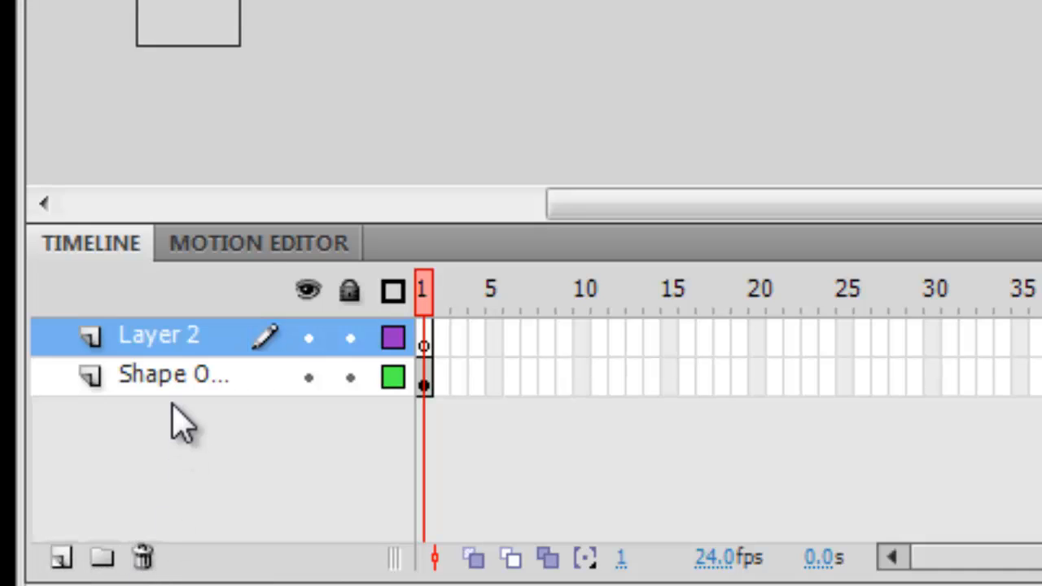
double_click(177, 336)
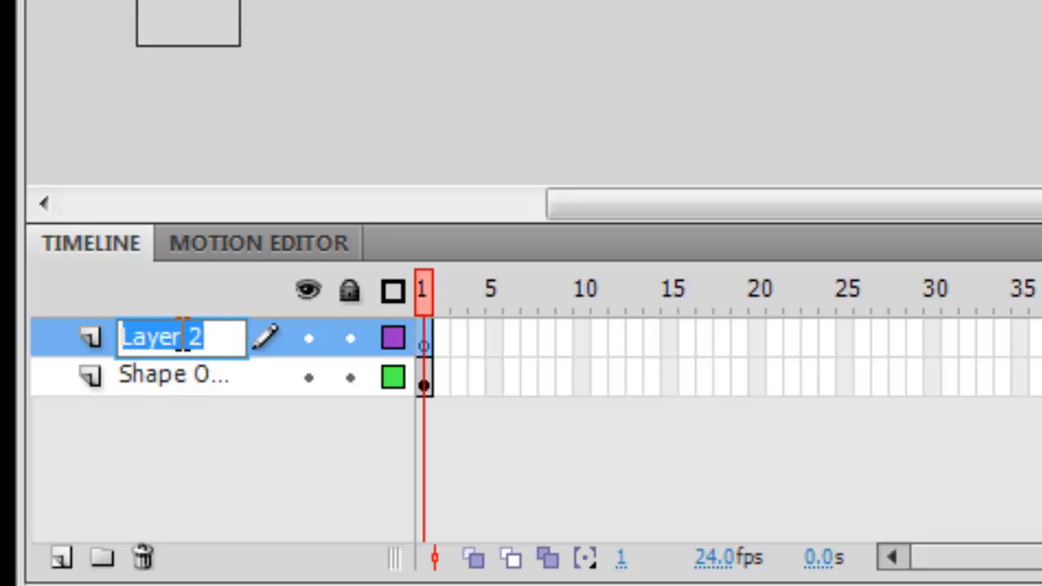
text(Back)
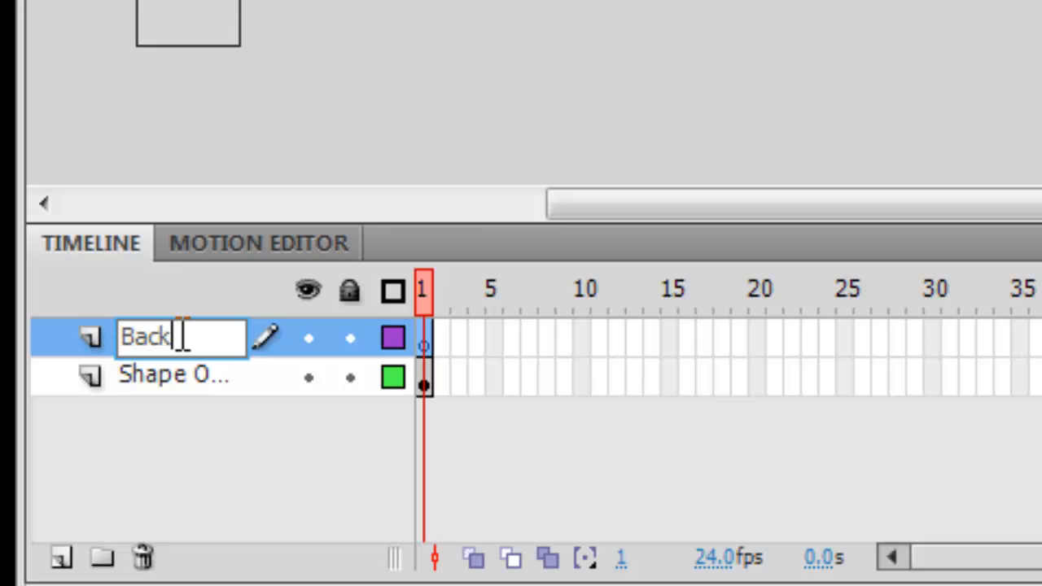
text(ground)
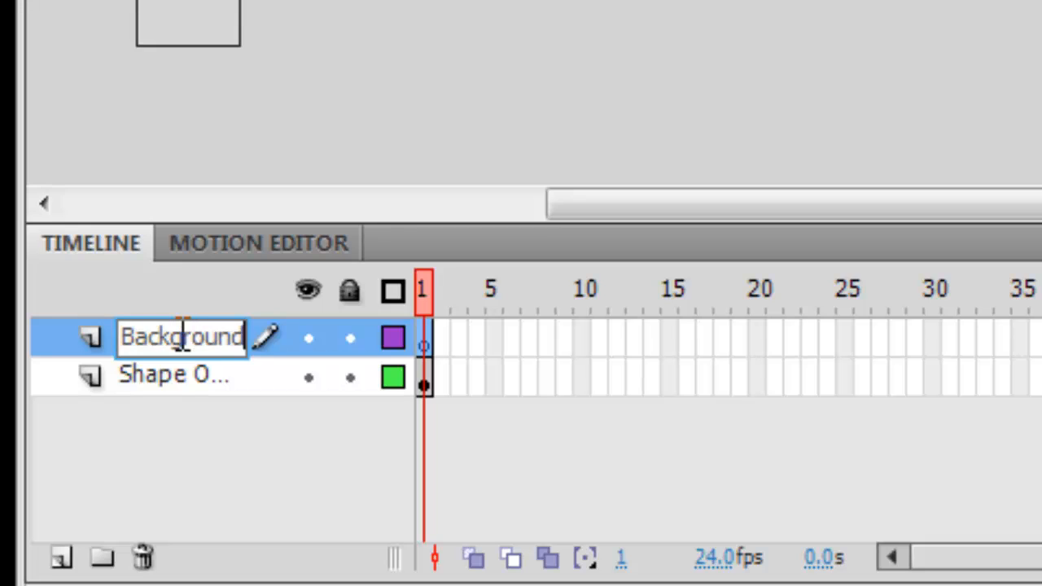
key(Return)
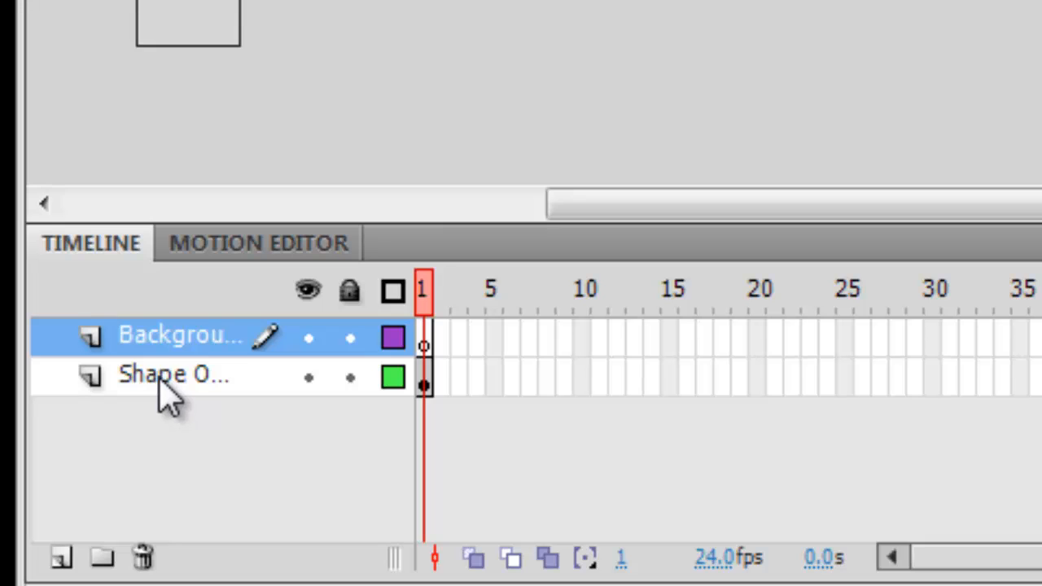
drag(161, 379, 186, 350)
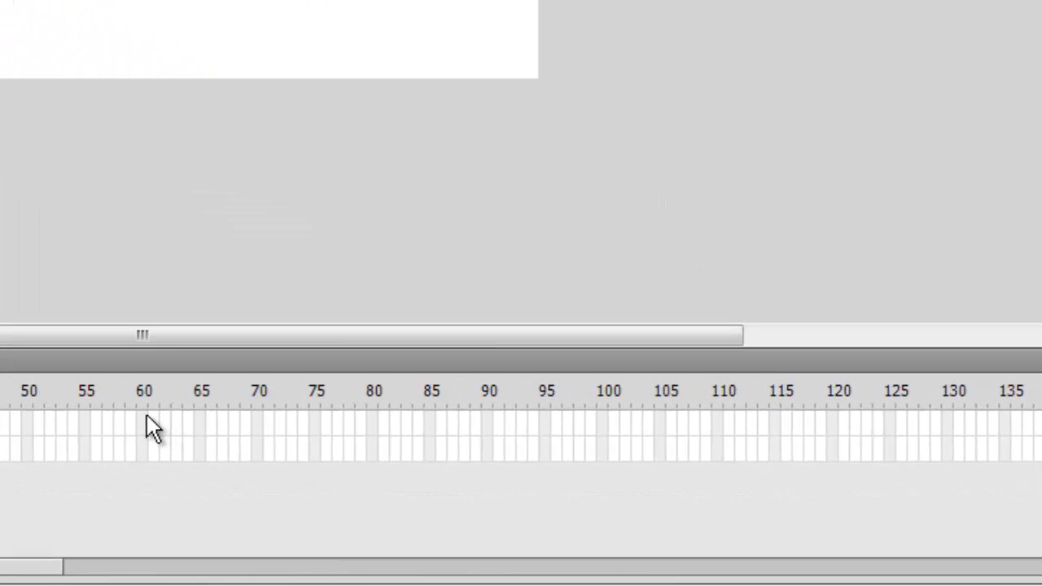
Step: Insert a keyframe at frame 60 of the Shape Object layer
click(458, 480)
right_click(140, 418)
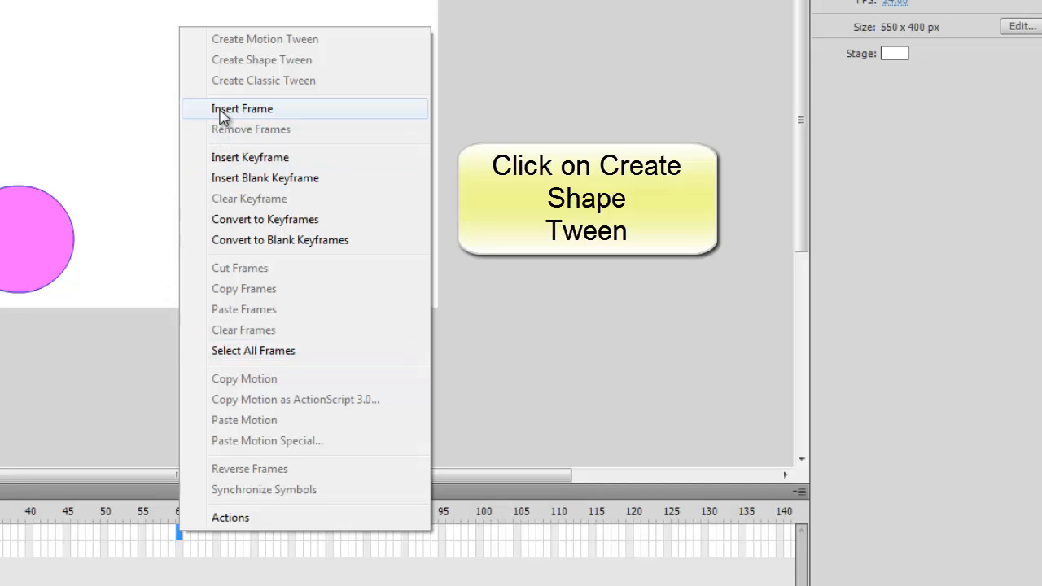
click(233, 162)
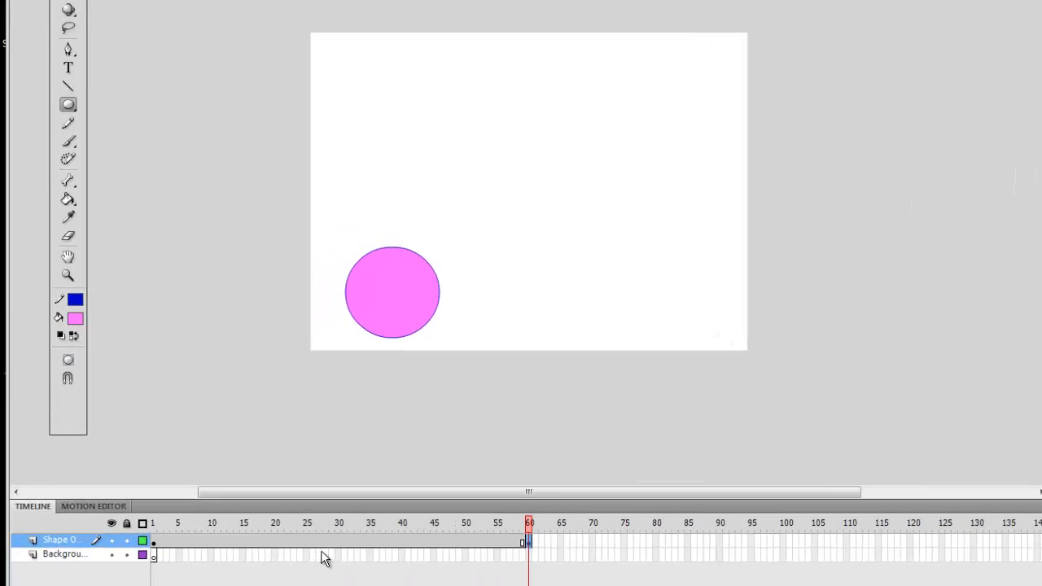
Step: Create a shape tween between the frame 1 and frame 60 keyframes of the Shape Object layer
click(313, 540)
right_click(313, 540)
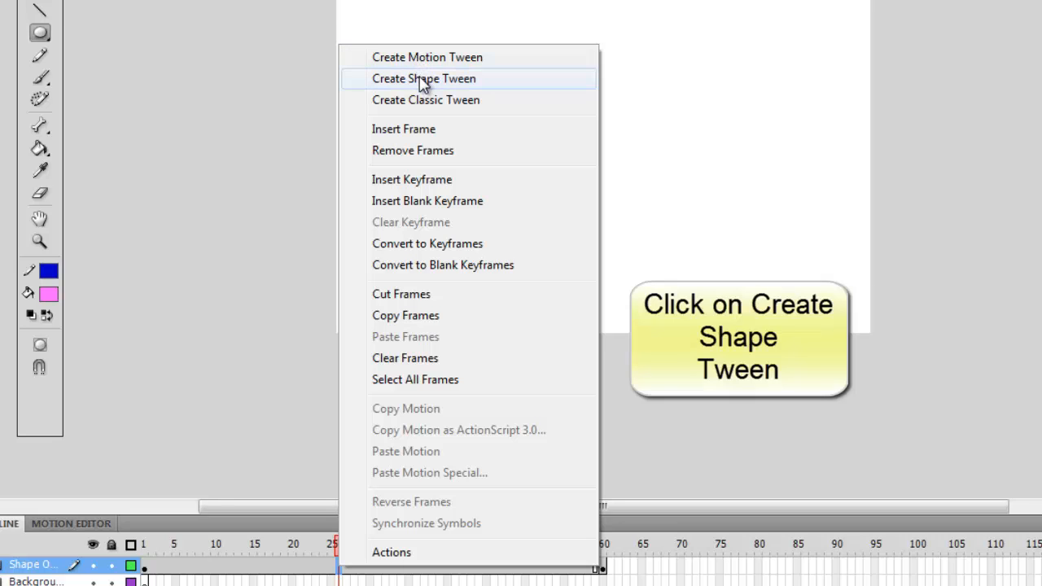
click(422, 79)
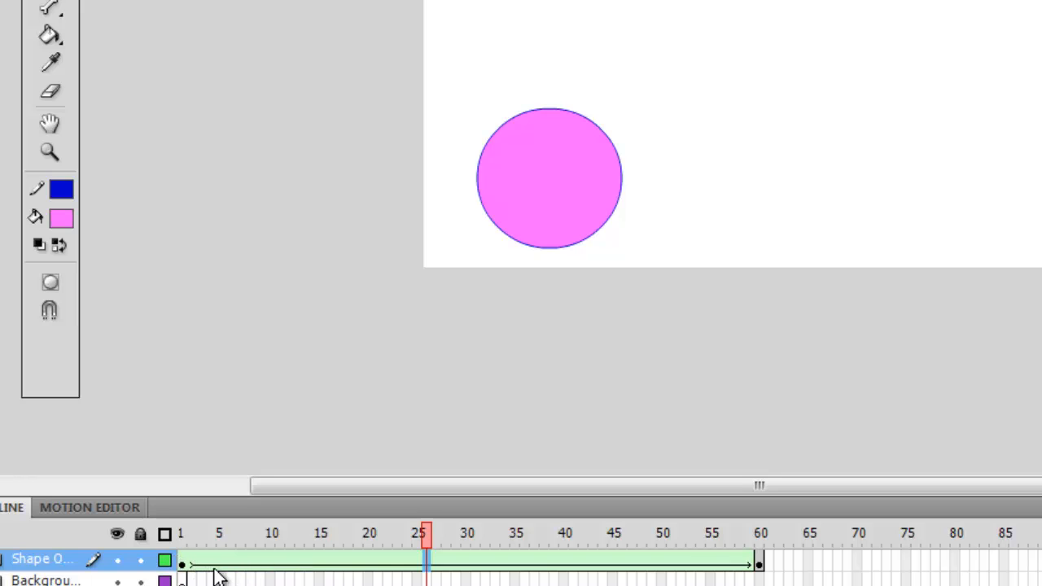
Step: Insert a keyframe at frame 20 within the Shape Object layer's shape tween
click(371, 564)
right_click(370, 564)
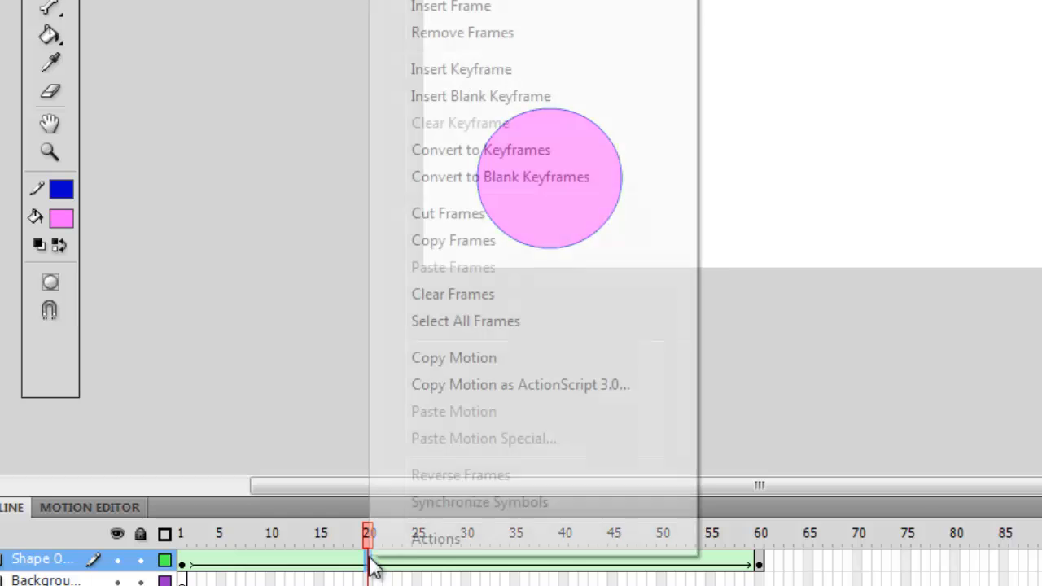
click(427, 72)
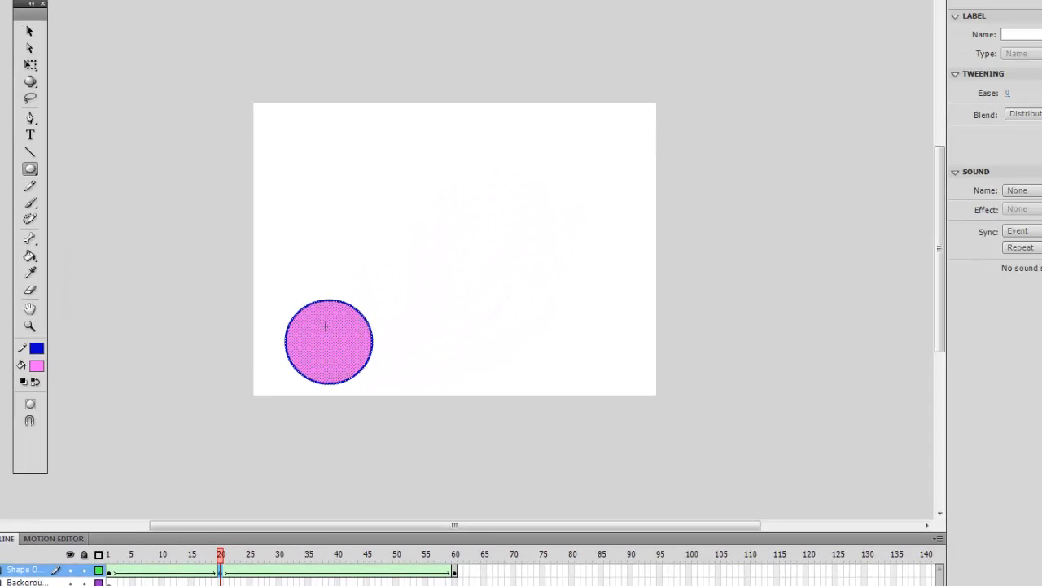
Step: Move the whole circle at frame 20 to the upper middle of the stage and deselect it
click(30, 30)
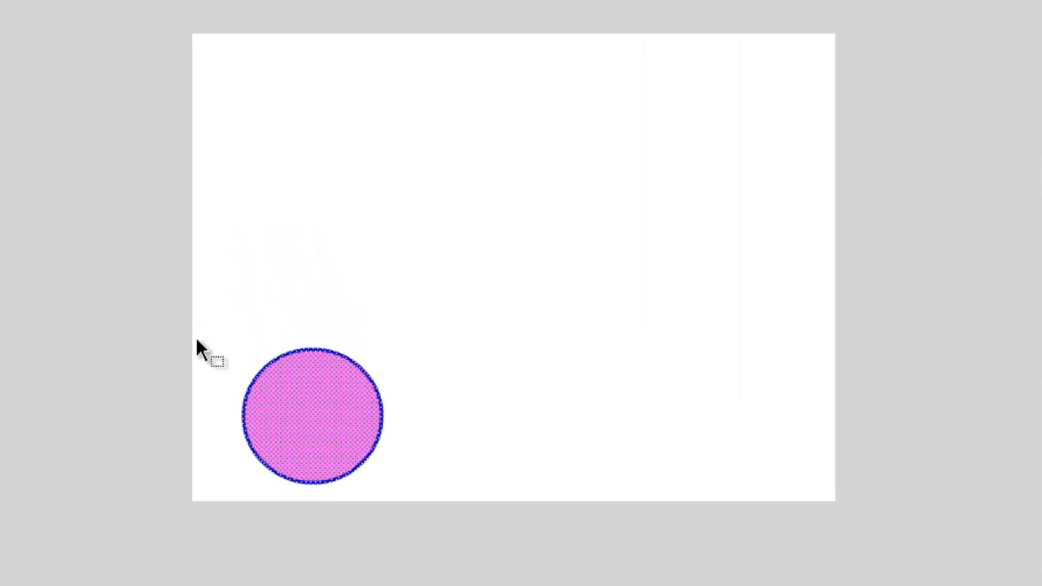
drag(200, 323, 465, 539)
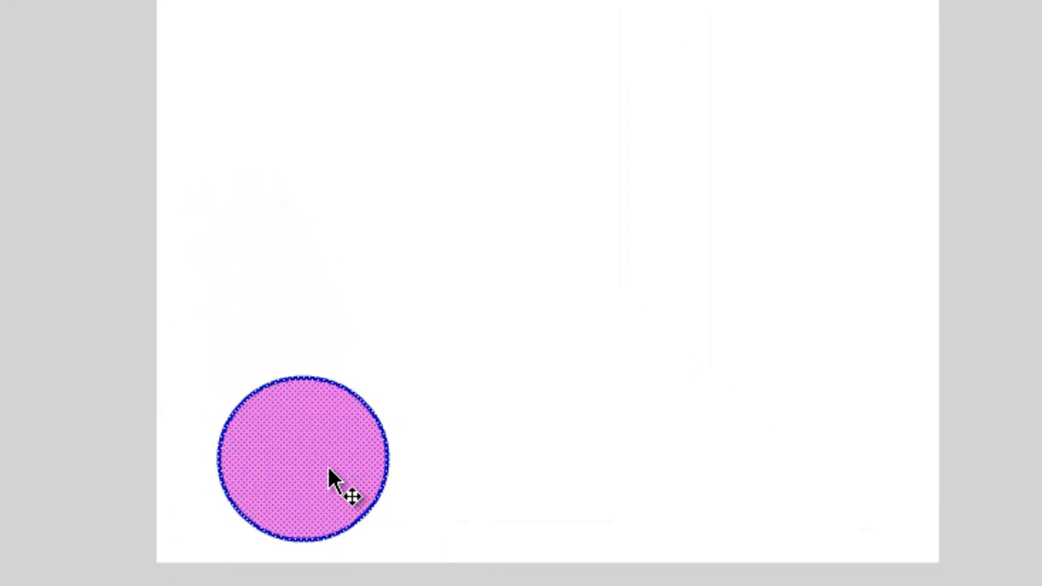
drag(337, 479, 593, 205)
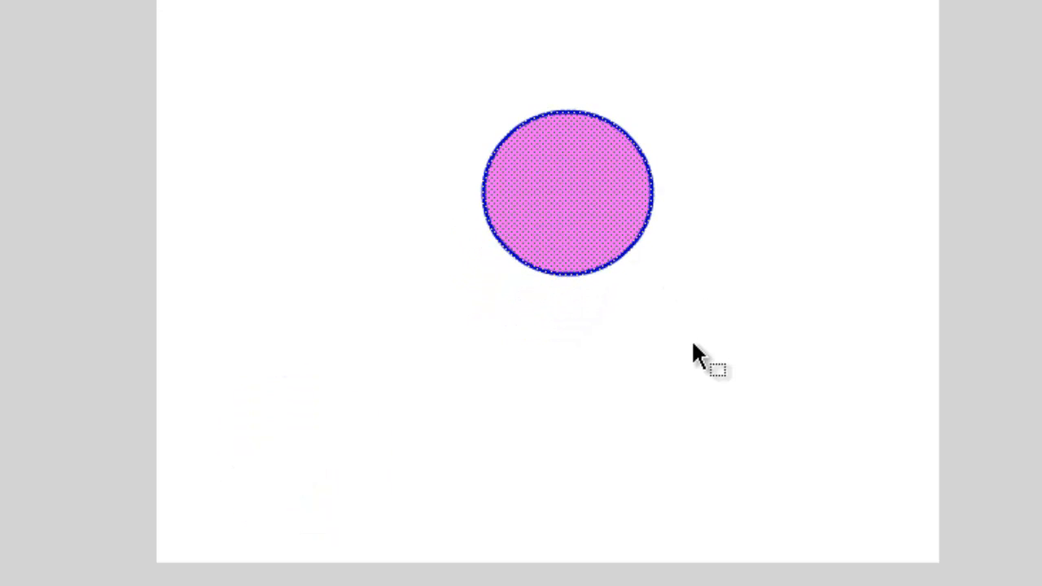
click(684, 359)
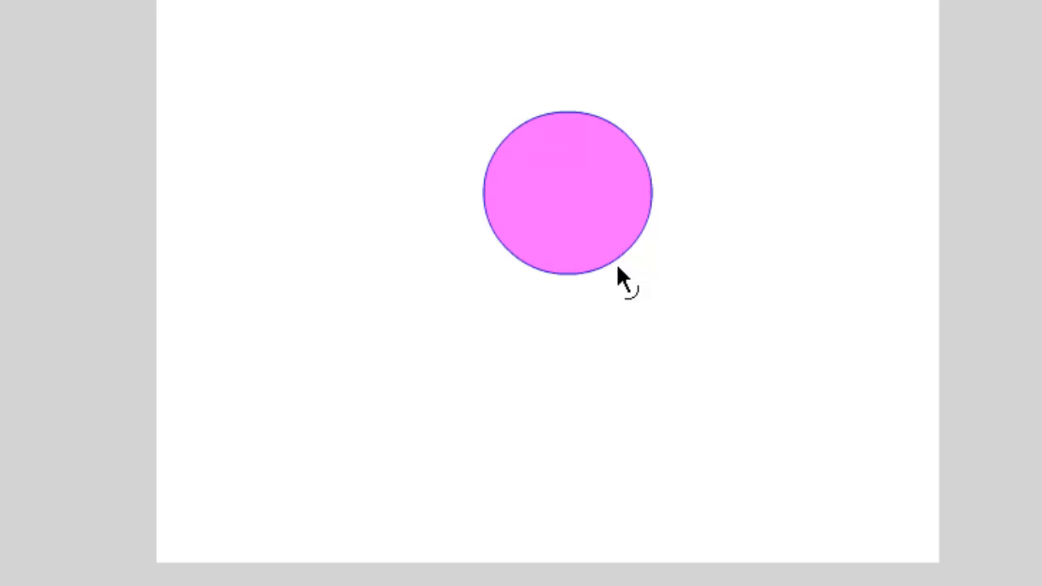
Step: Reshape the circle at frame 20 into a wide boomerang, bending its lower edge inward and stretching both tips toward the stage's lower corners
drag(614, 265, 562, 169)
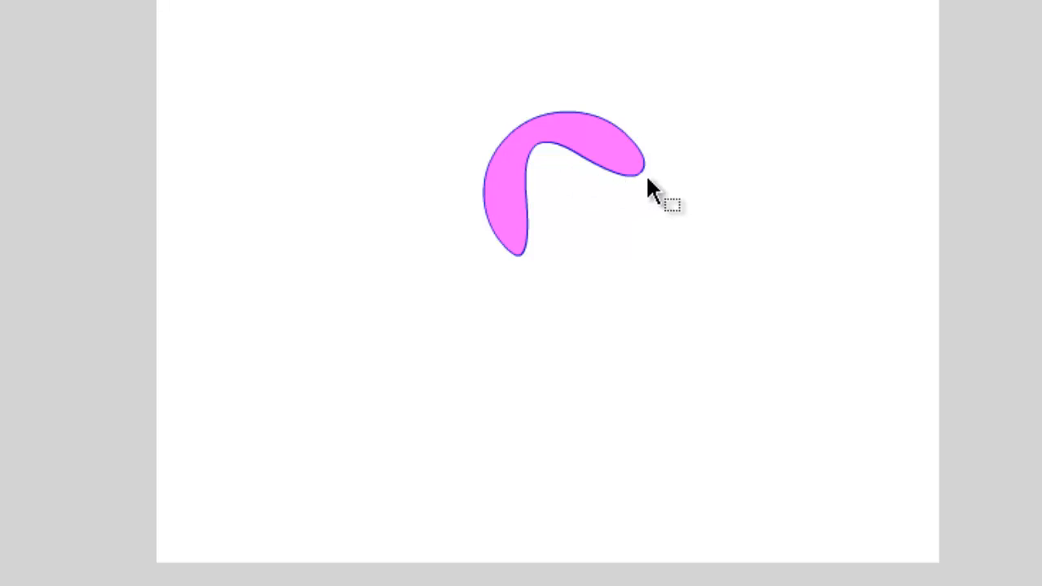
drag(644, 174, 861, 323)
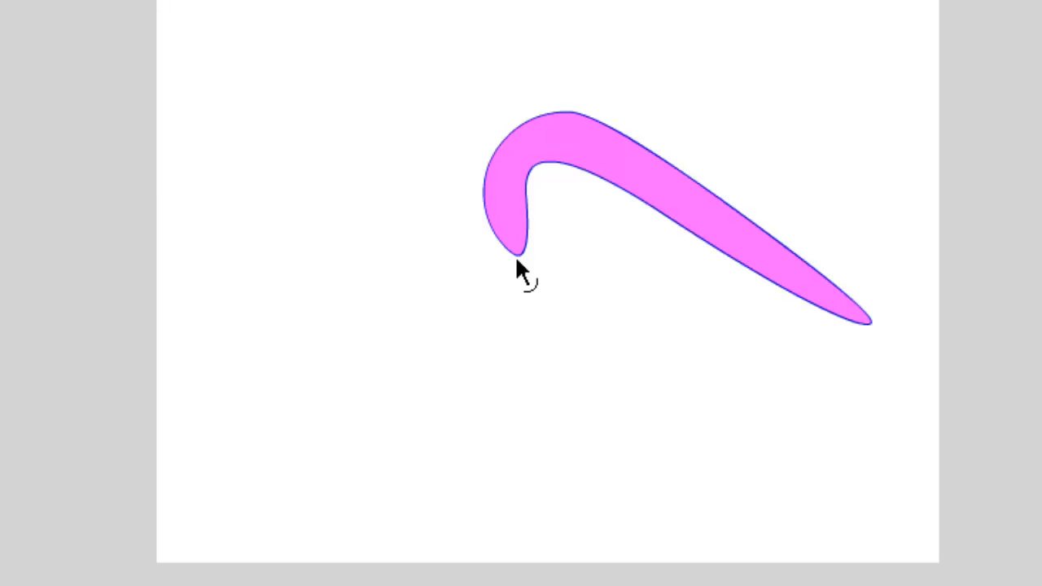
drag(515, 255, 337, 478)
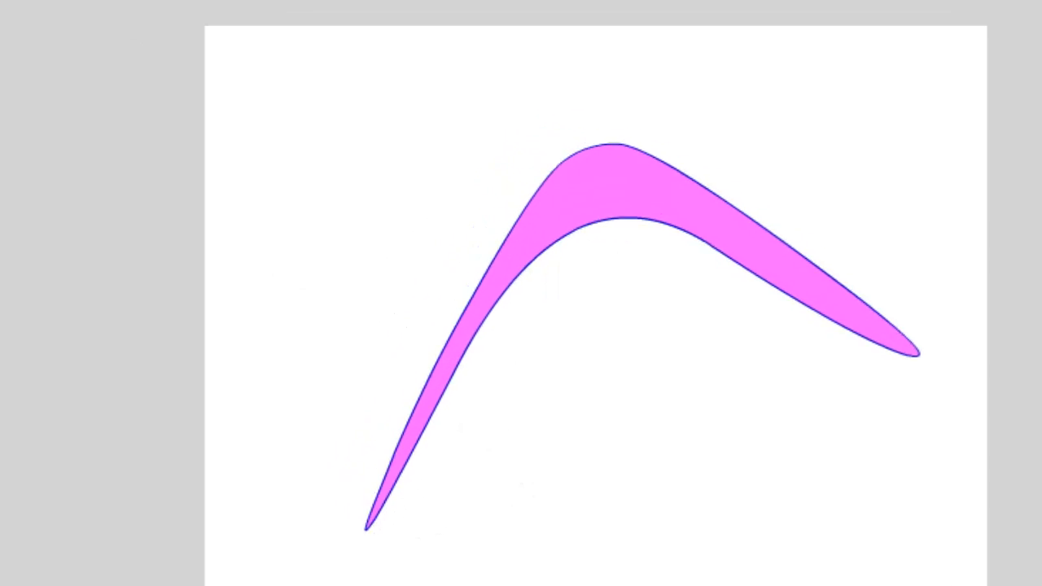
Step: Select only the fill of the boomerang shape at frame 20 and change its color to dark green
drag(478, 166, 1036, 585)
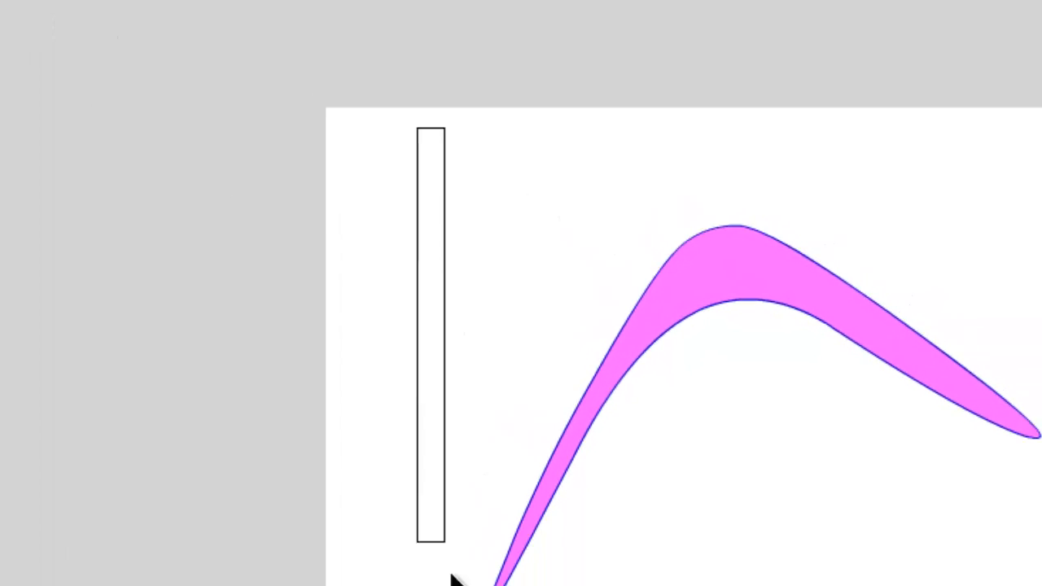
drag(830, 582, 963, 585)
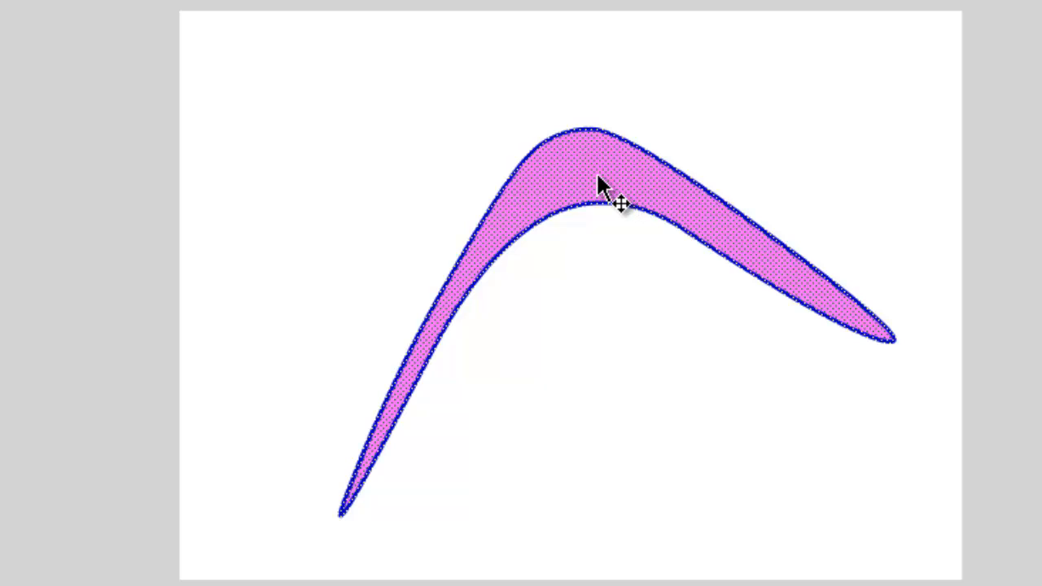
click(626, 403)
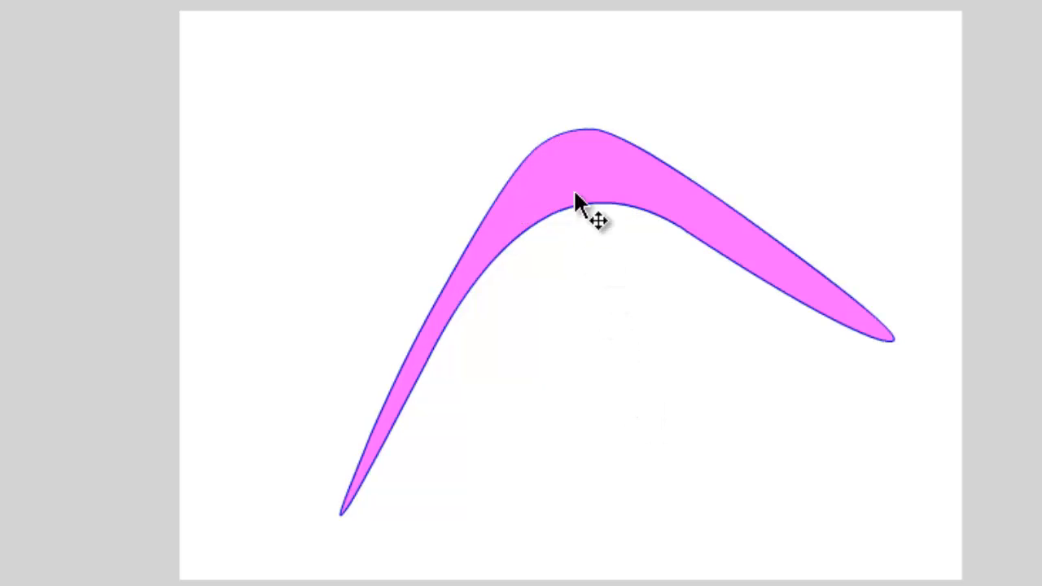
click(569, 171)
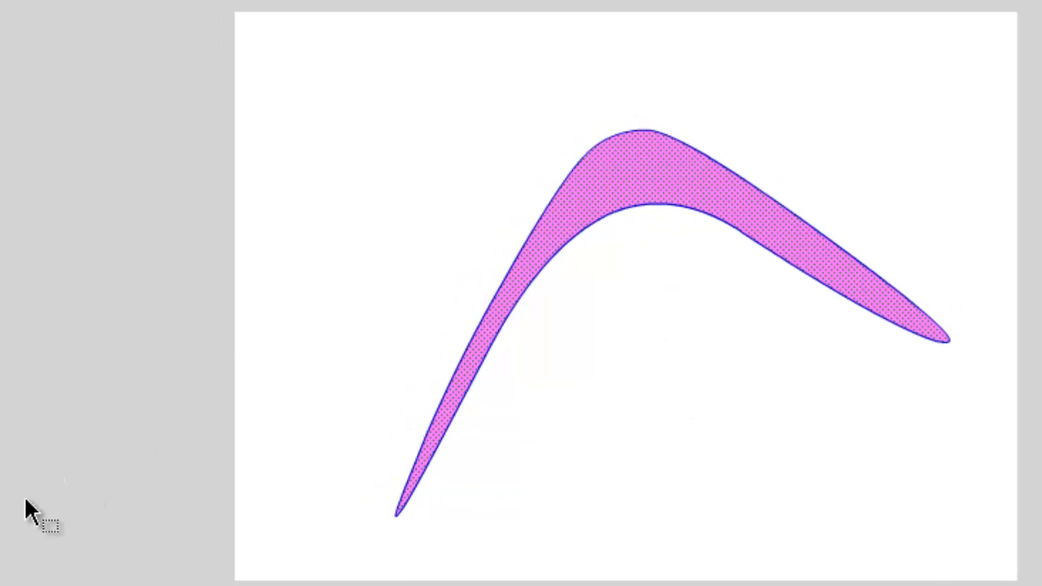
click(77, 317)
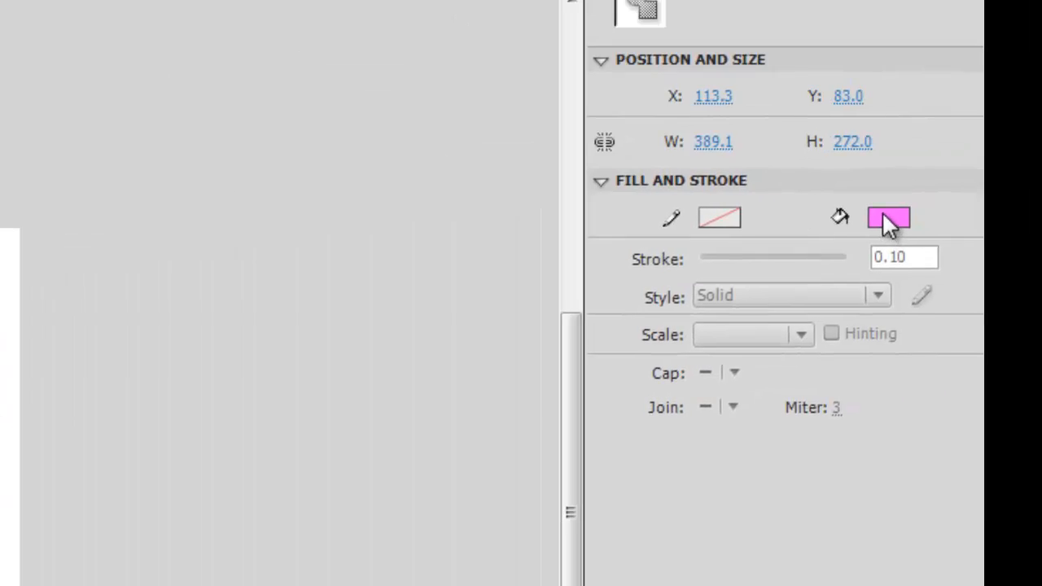
click(886, 221)
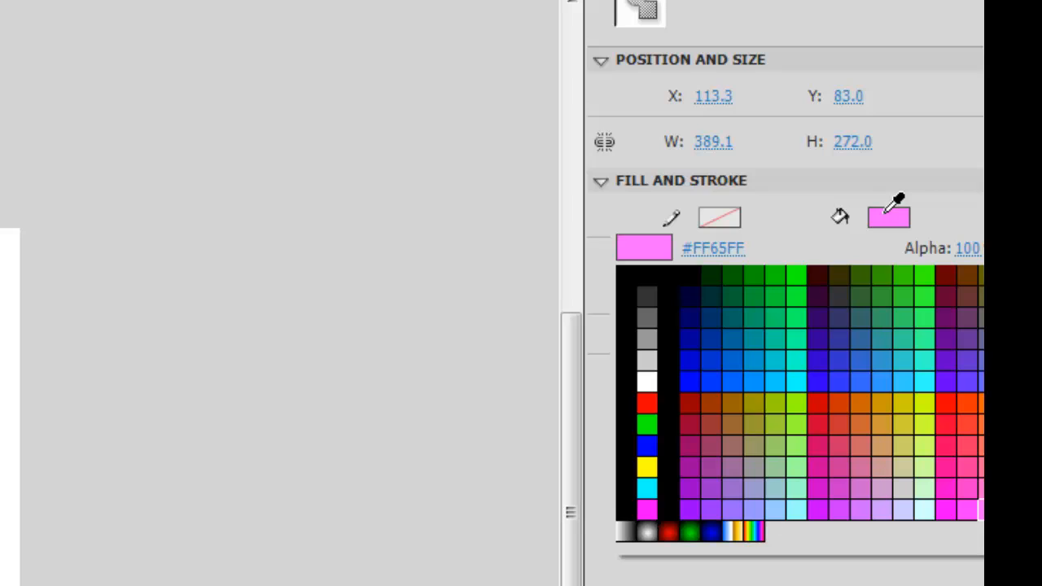
click(894, 271)
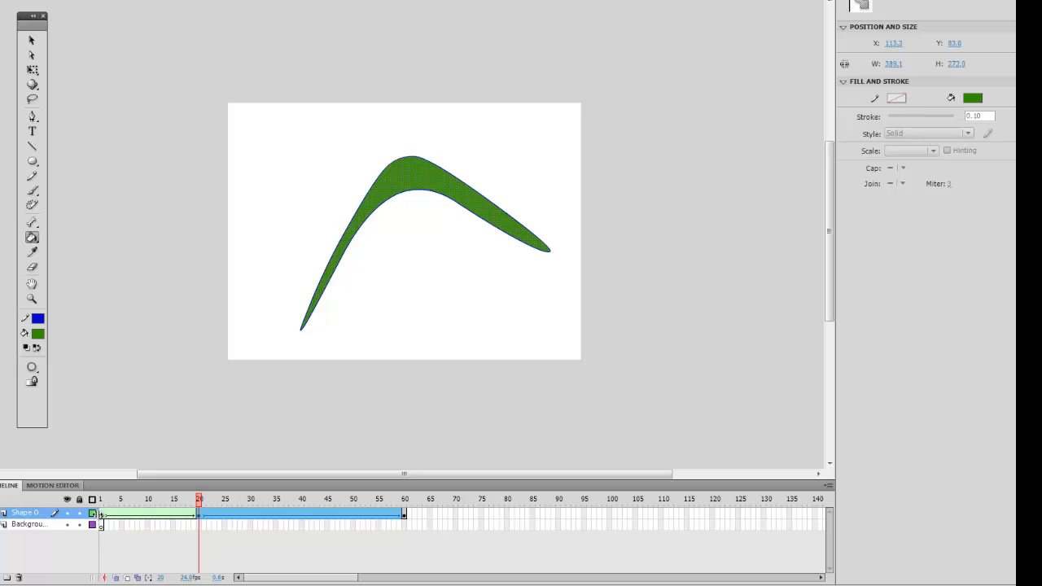
Step: Examine how the shape and its color change between the keyframes at frames 1 and 20
click(101, 515)
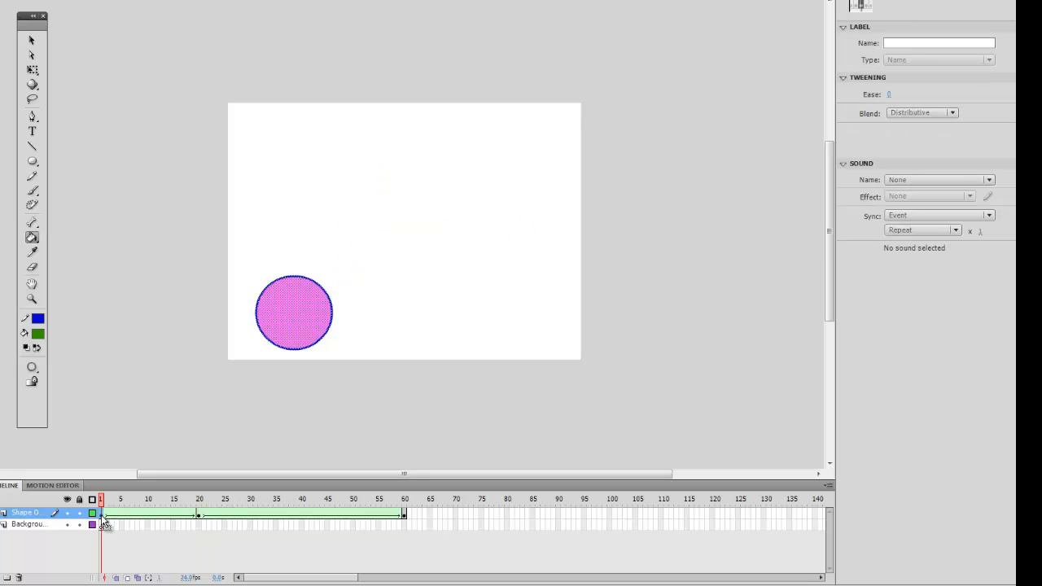
click(198, 516)
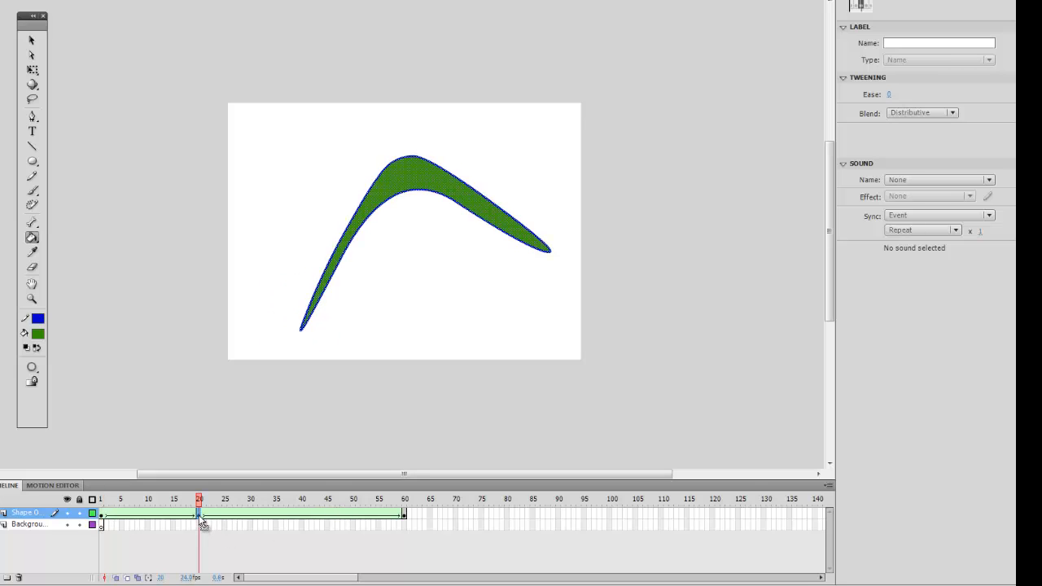
click(114, 516)
click(126, 516)
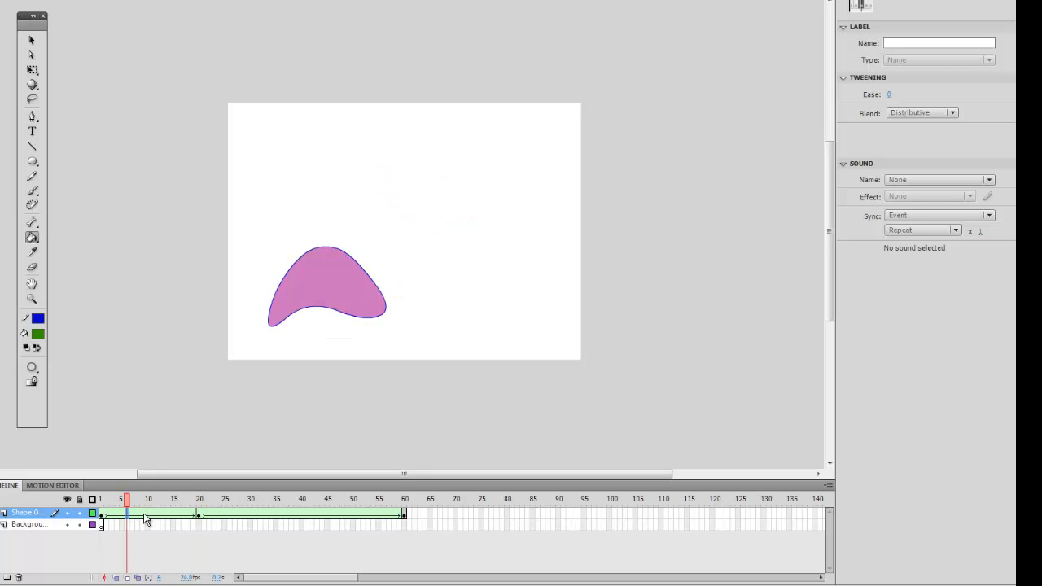
click(139, 518)
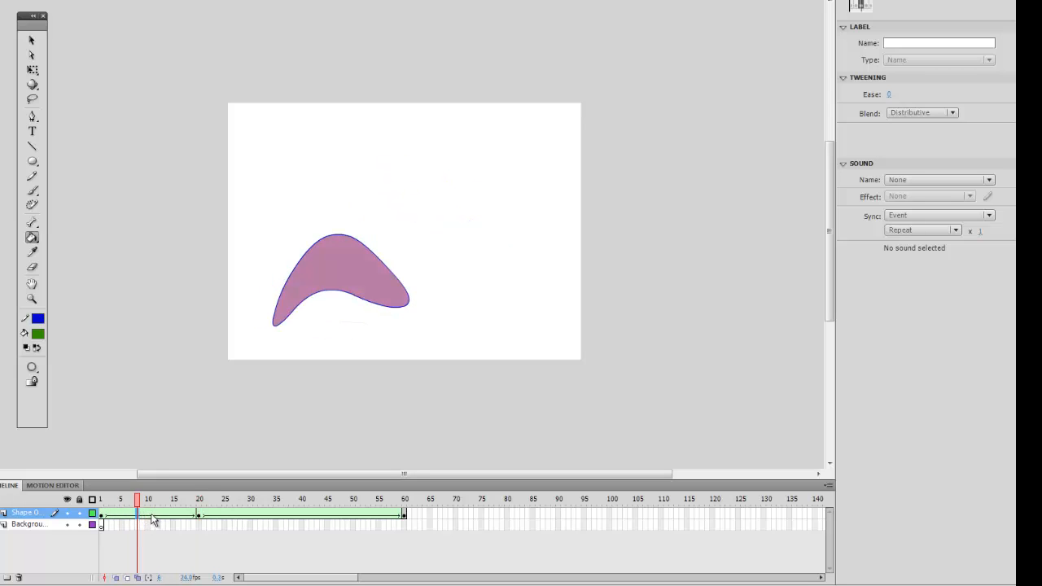
click(153, 517)
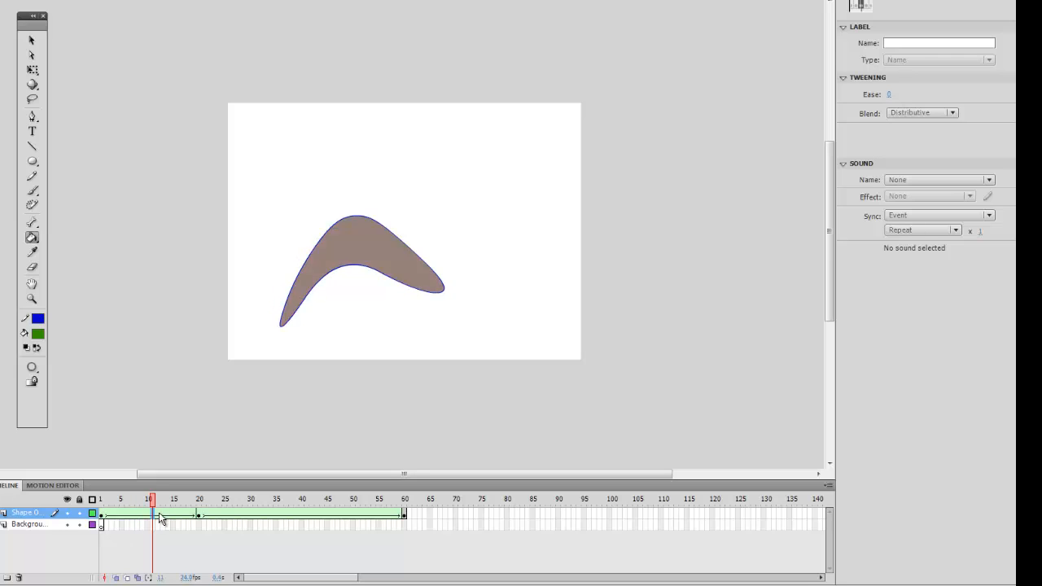
drag(160, 519, 193, 519)
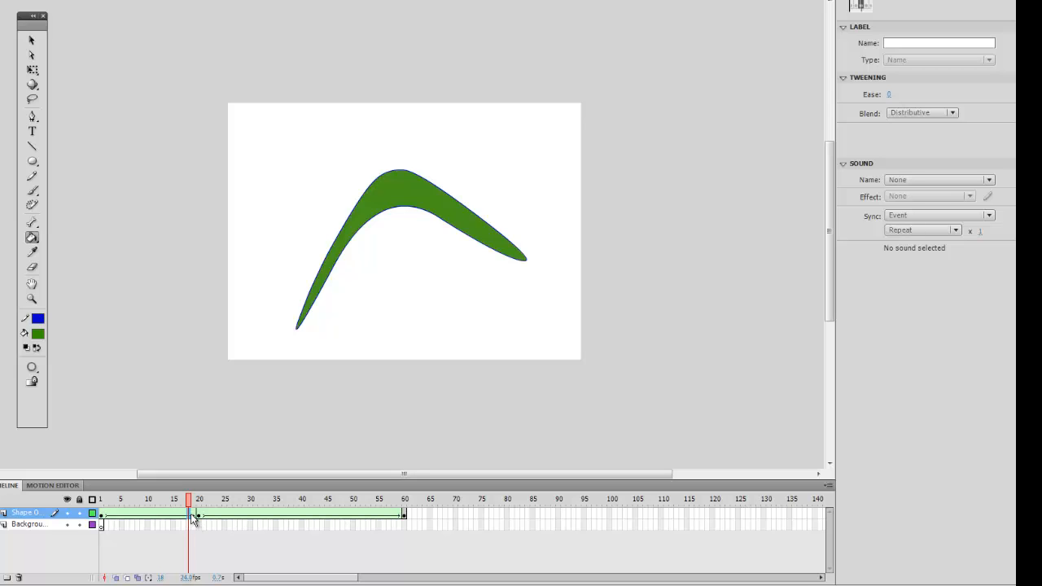
click(193, 520)
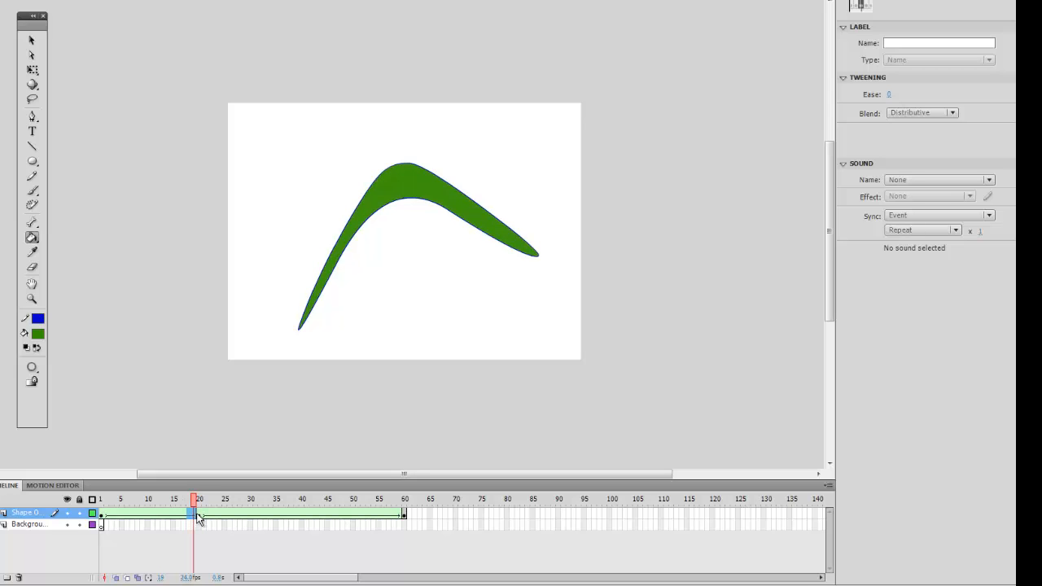
click(199, 517)
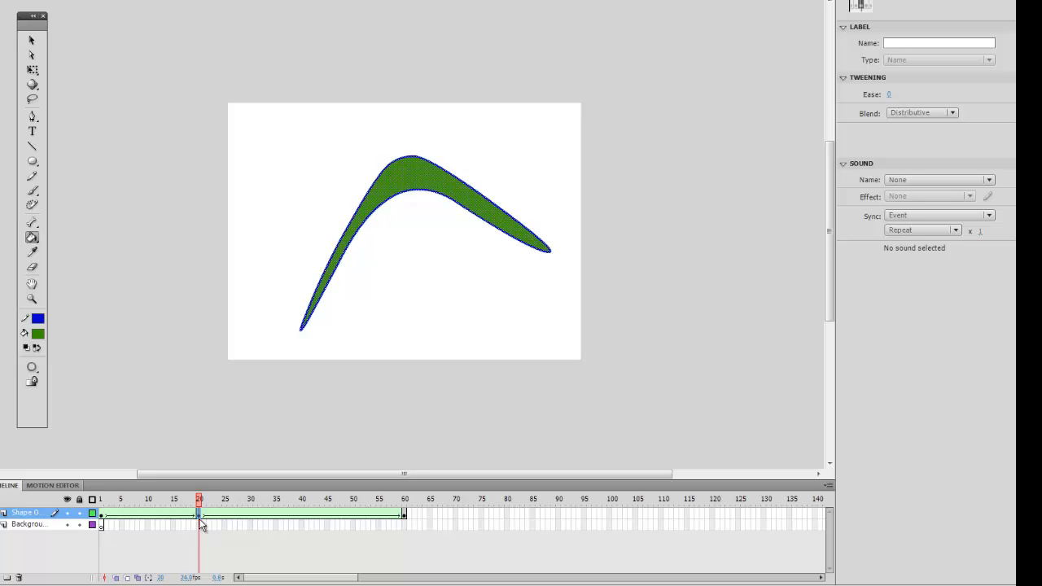
Step: Insert a keyframe at frame 40 of the Shape Object layer
click(303, 516)
right_click(302, 518)
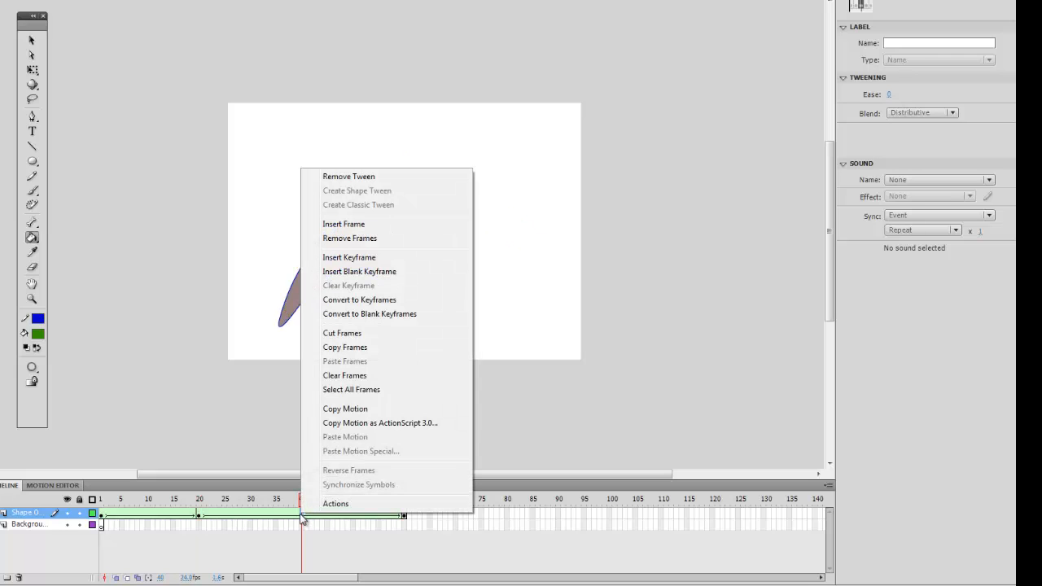
click(350, 259)
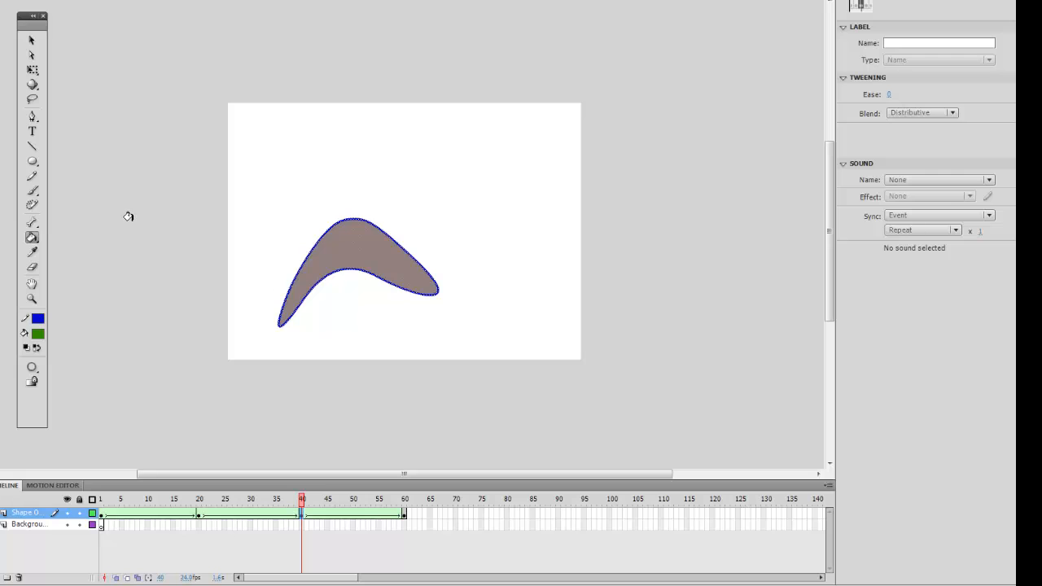
Step: Move the whole shape at frame 40, outline included, to about X 330, Y 76 at the stage's right edge and deselect it
click(179, 211)
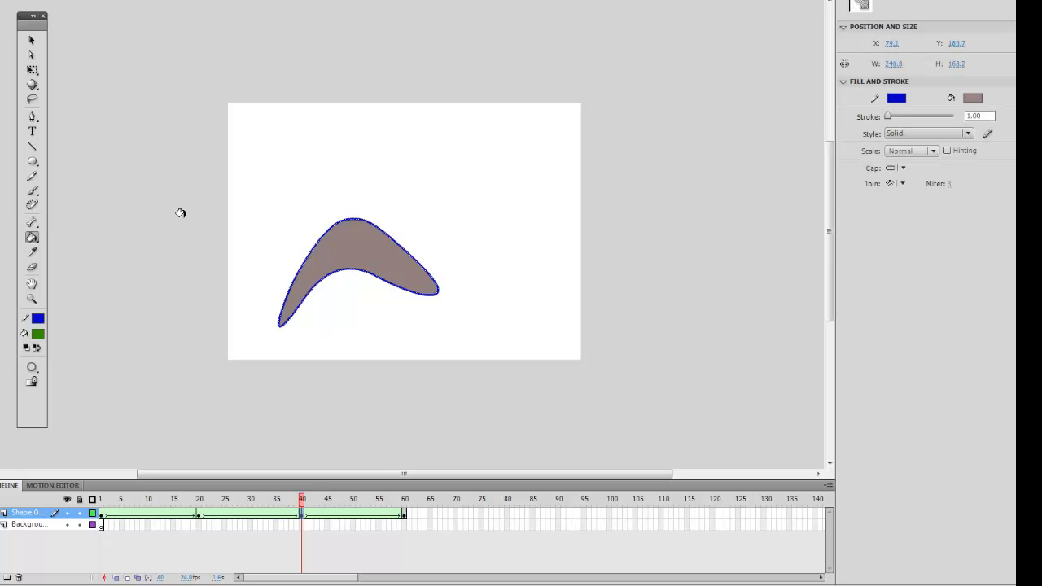
click(32, 40)
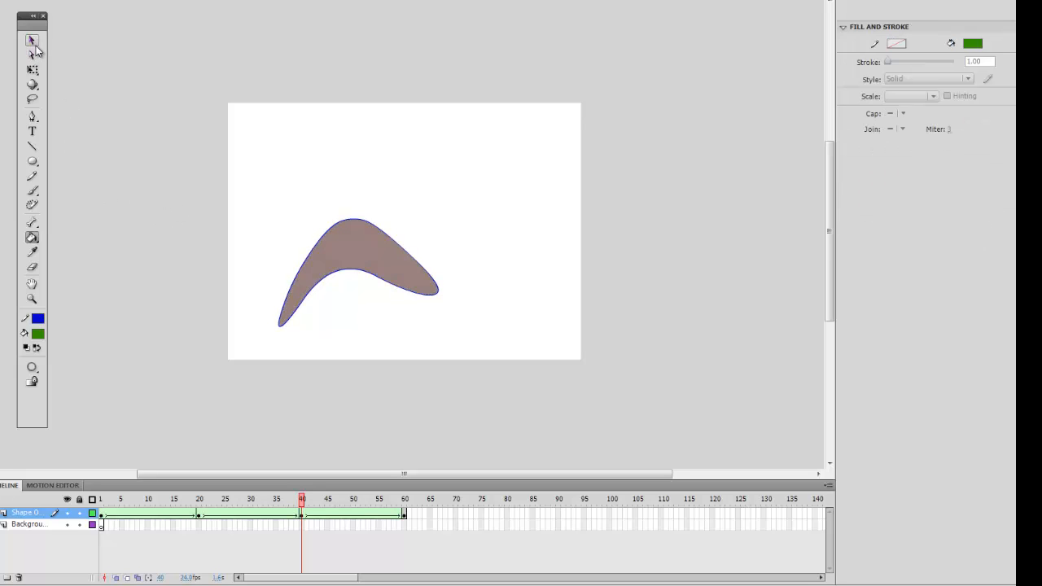
mouse_move(240, 194)
mouse_down()
mouse_move(333, 330)
mouse_move(494, 366)
mouse_up()
drag(348, 243, 459, 199)
drag(510, 176, 513, 181)
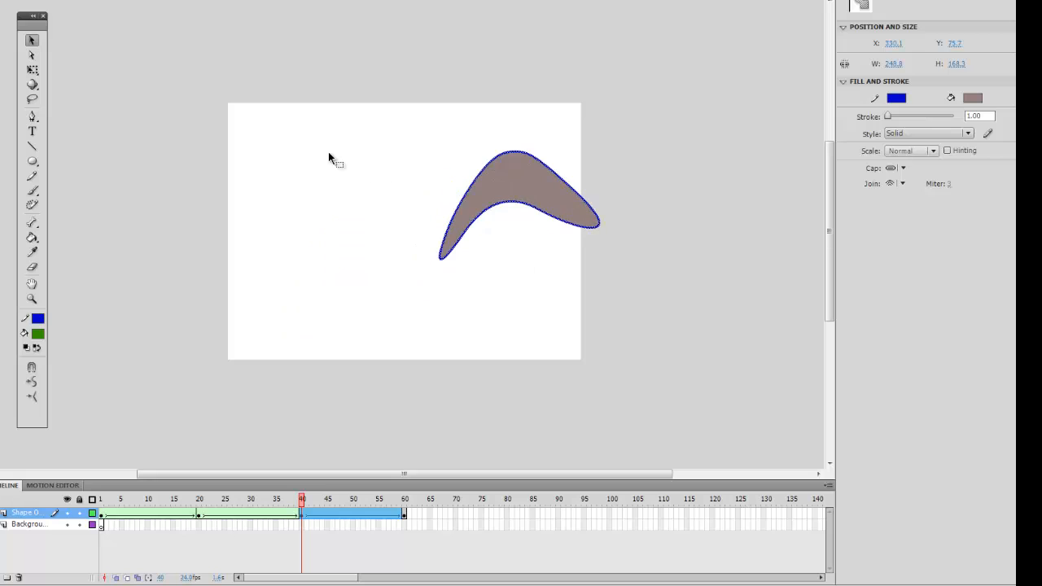
click(250, 192)
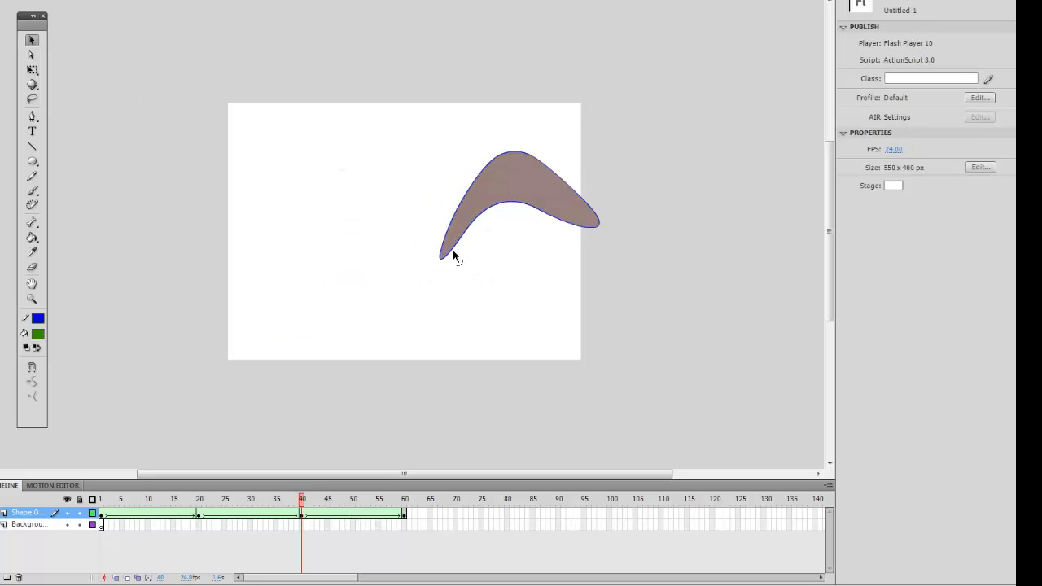
Step: Stretch the frame 40 shape's left tip diagonally past the stage's lower edge and pull its right end down into a large rounded lobe
drag(454, 257, 293, 155)
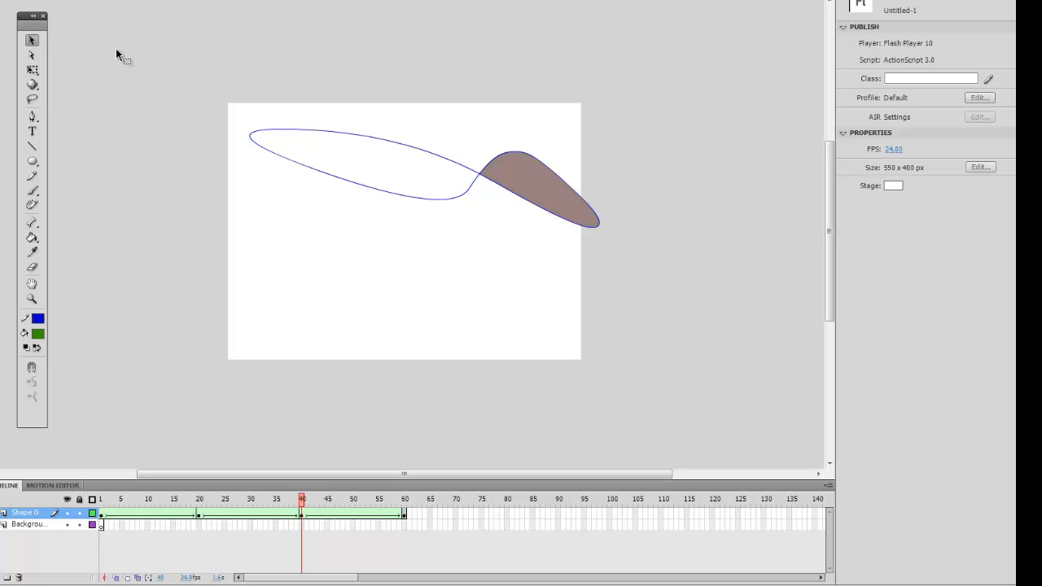
key(ctrl+z)
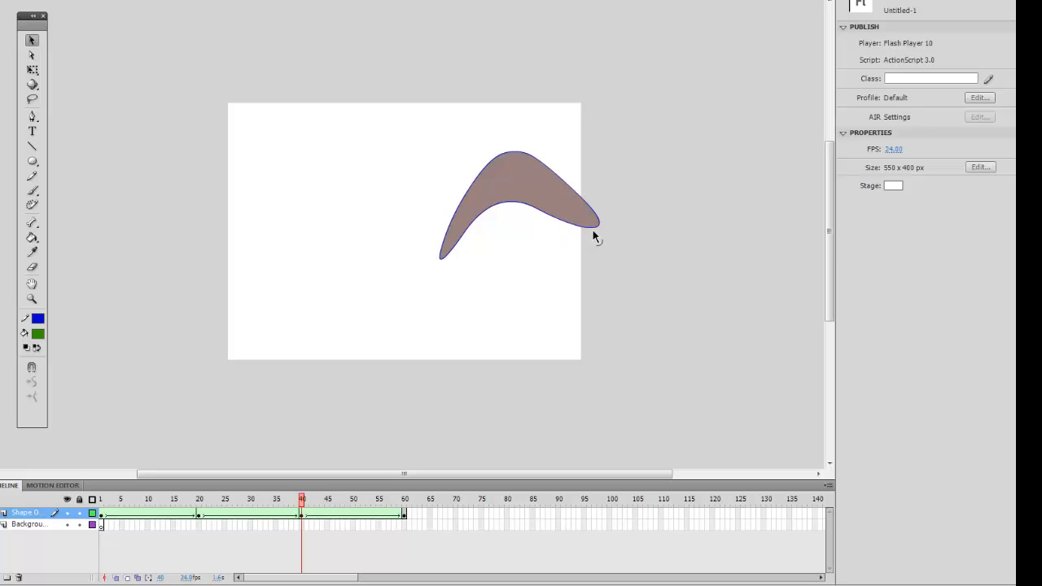
drag(437, 263, 313, 252)
drag(444, 266, 328, 354)
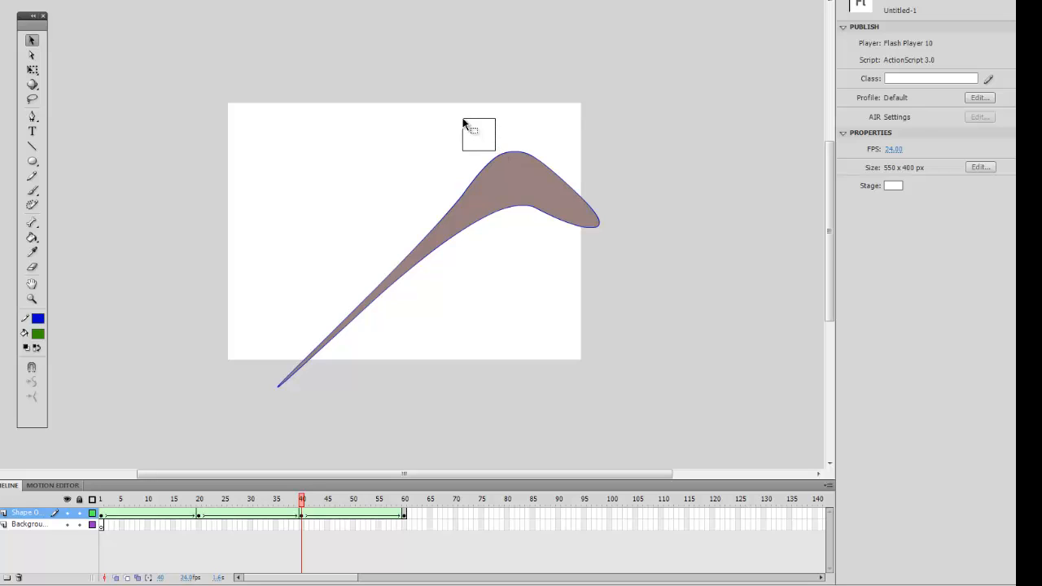
drag(464, 122, 472, 129)
drag(568, 228, 536, 311)
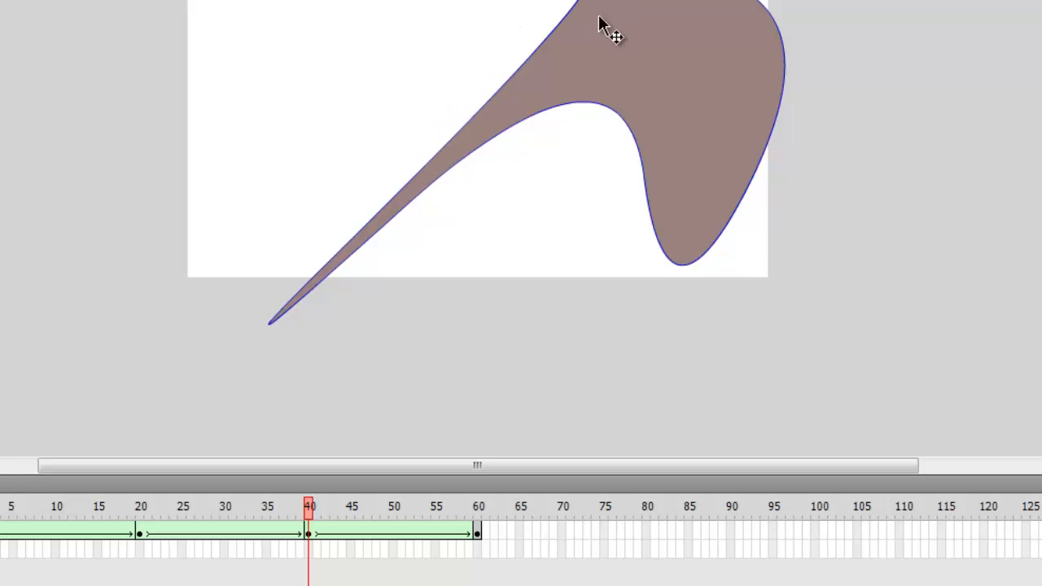
Step: Try moving only the fill of the frame 40 shape away from its outline, and undo the move
drag(624, 33, 530, 55)
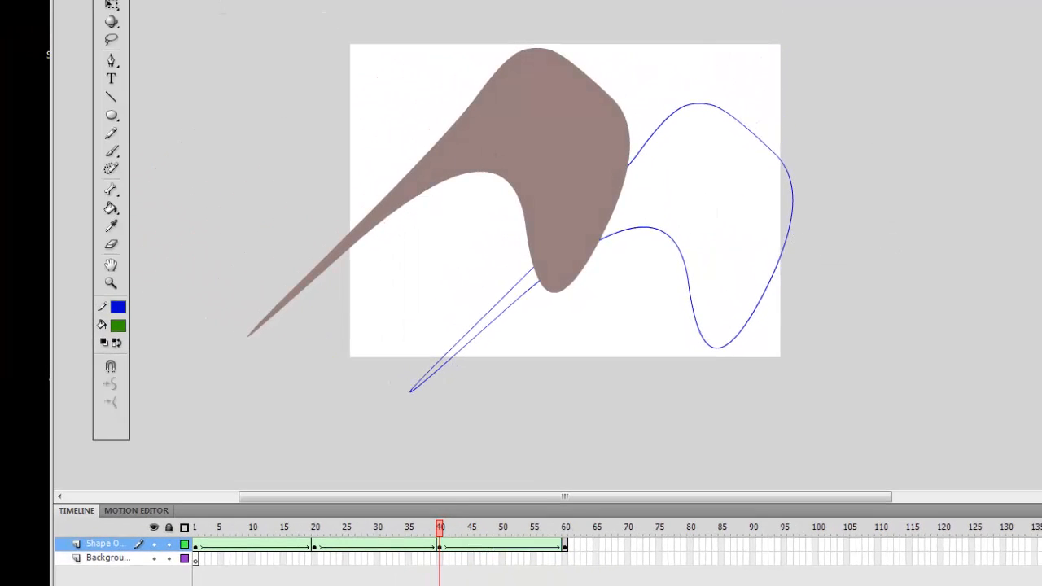
click(131, 44)
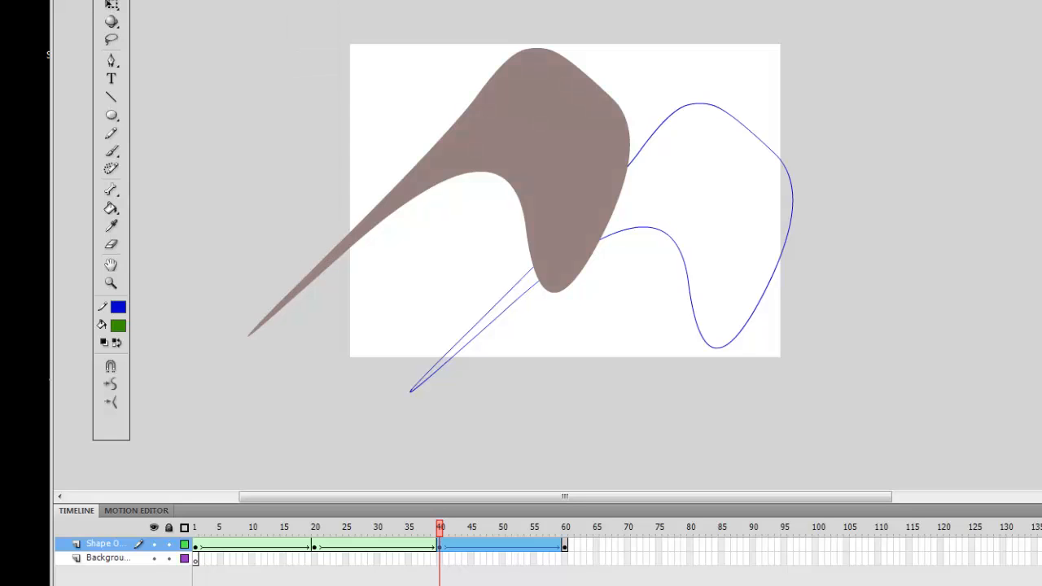
key(alt+e)
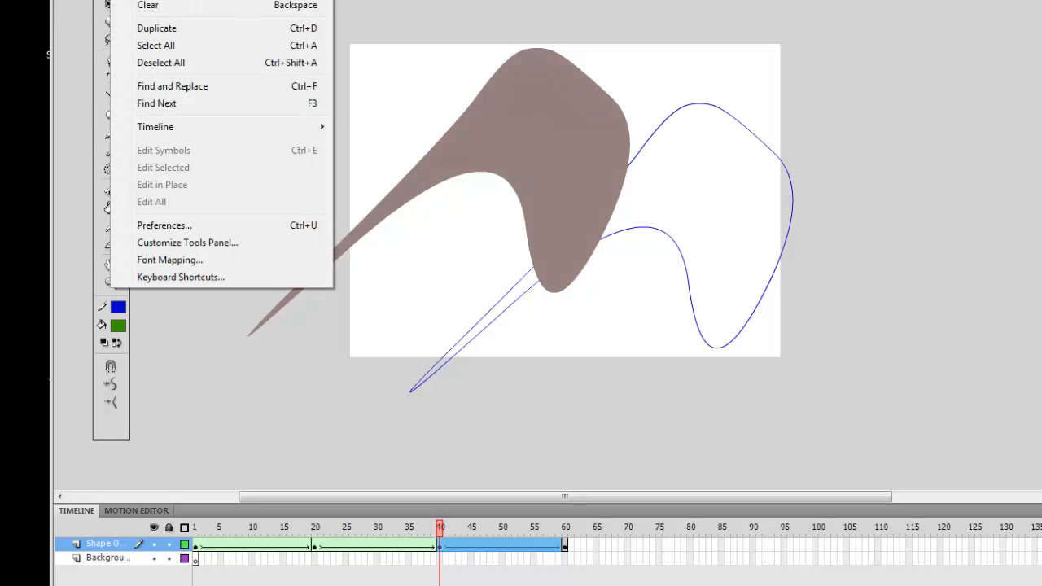
key(Escape)
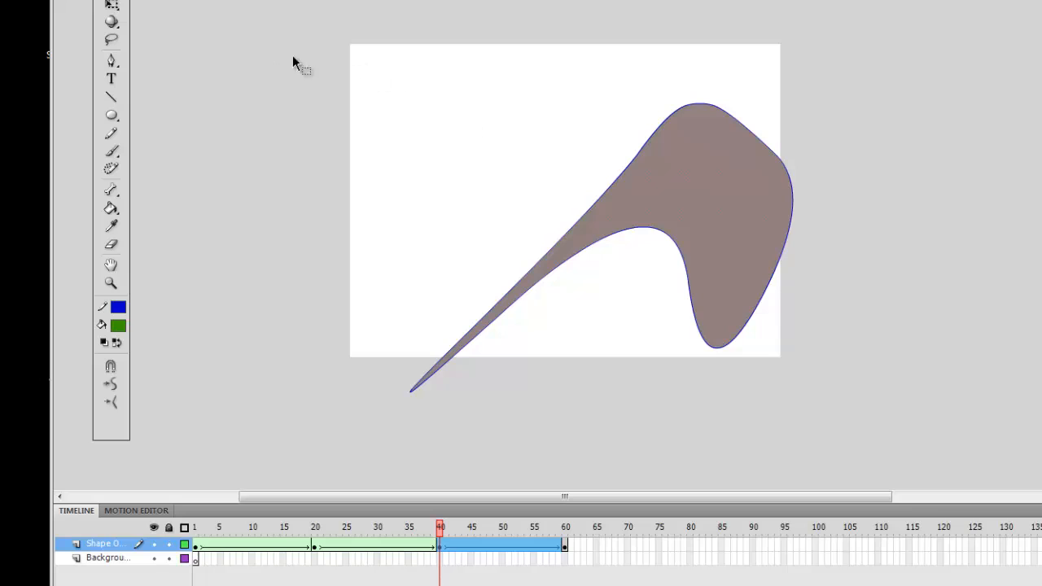
Step: Select the entire frame 40 shape, both fill and outline, and clear the selection
drag(325, 43, 854, 452)
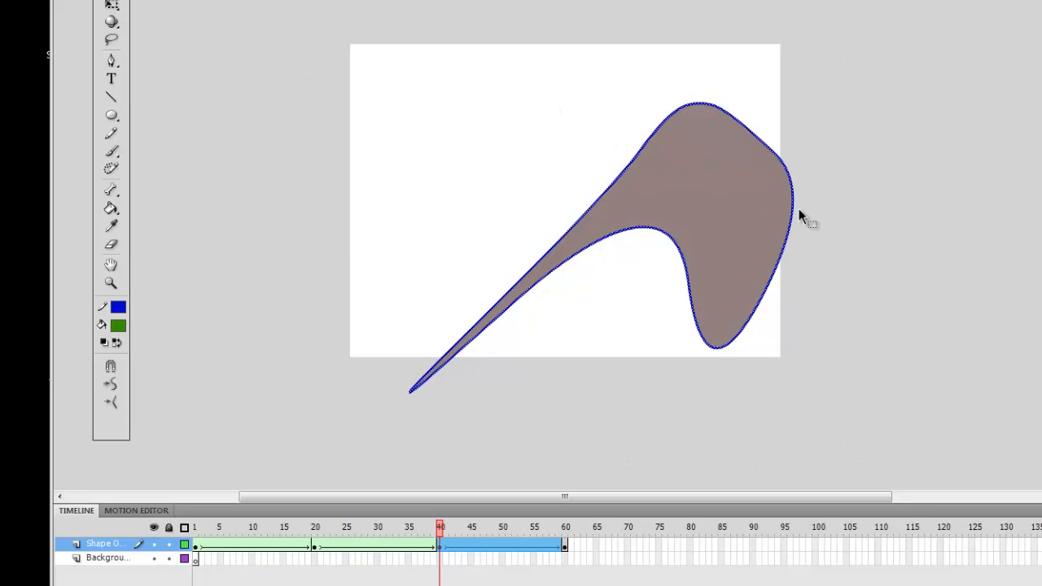
click(753, 128)
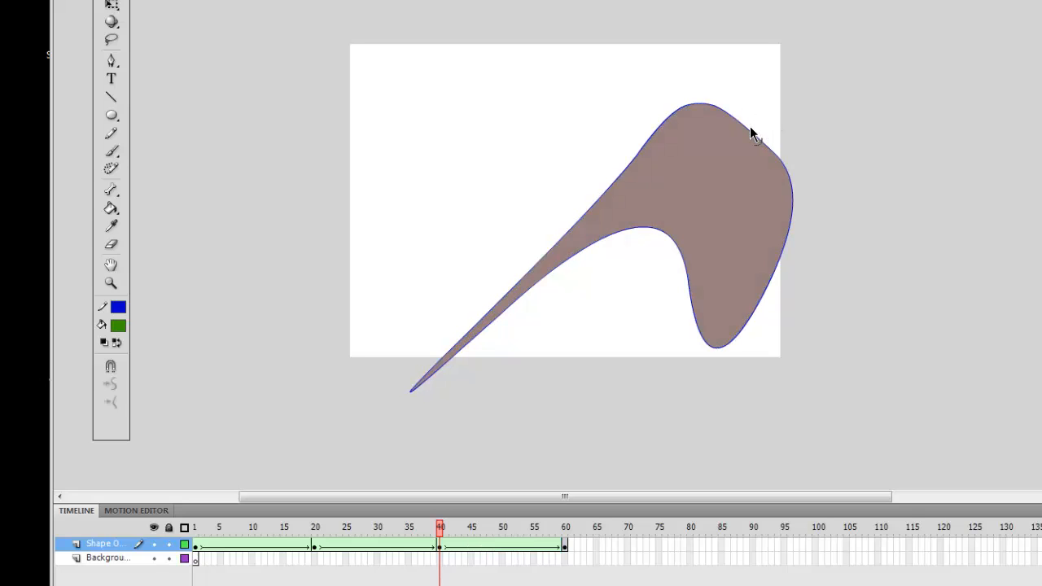
click(749, 131)
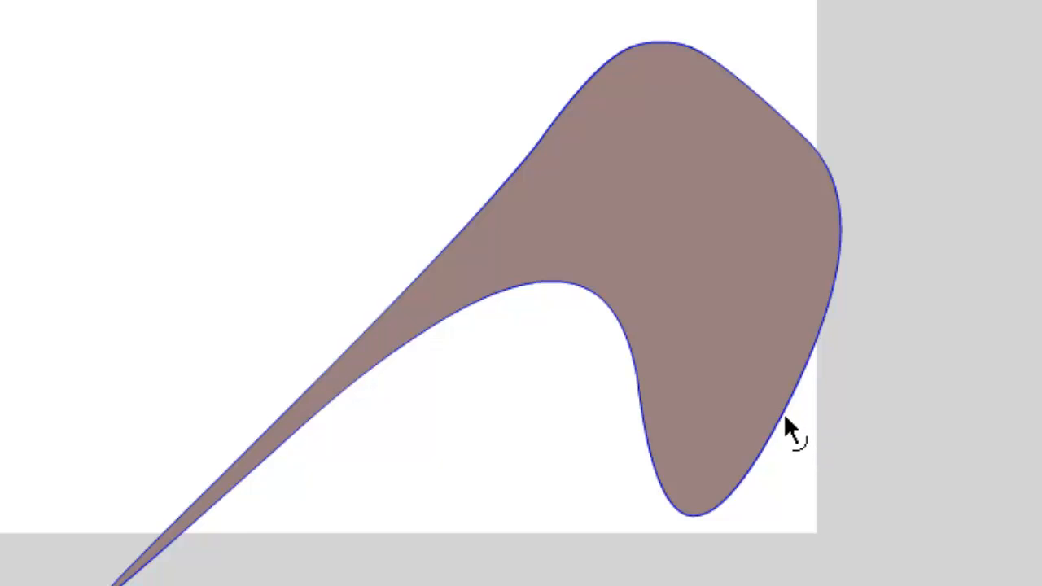
Step: Reshape the frame 40 shape by pulling its outer side inward, lengthening its lower prong and bowing the inner curve downward
drag(784, 412, 660, 238)
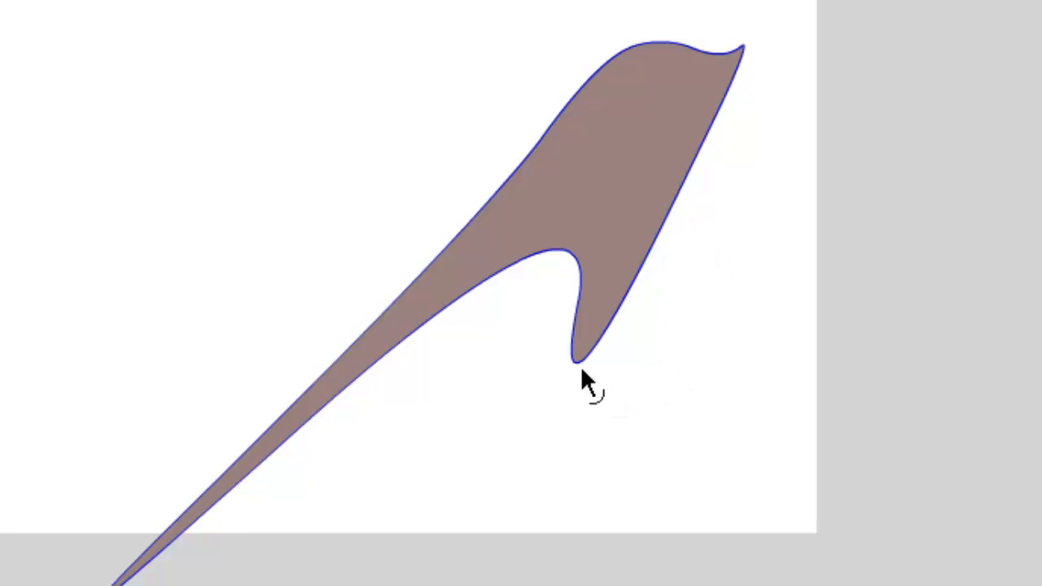
drag(579, 363, 630, 449)
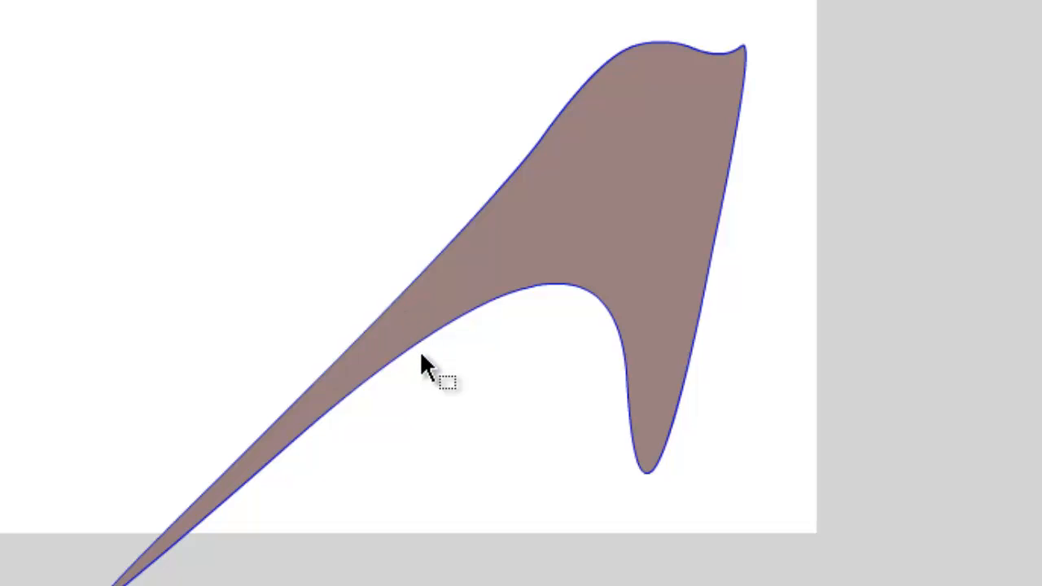
drag(421, 348, 445, 442)
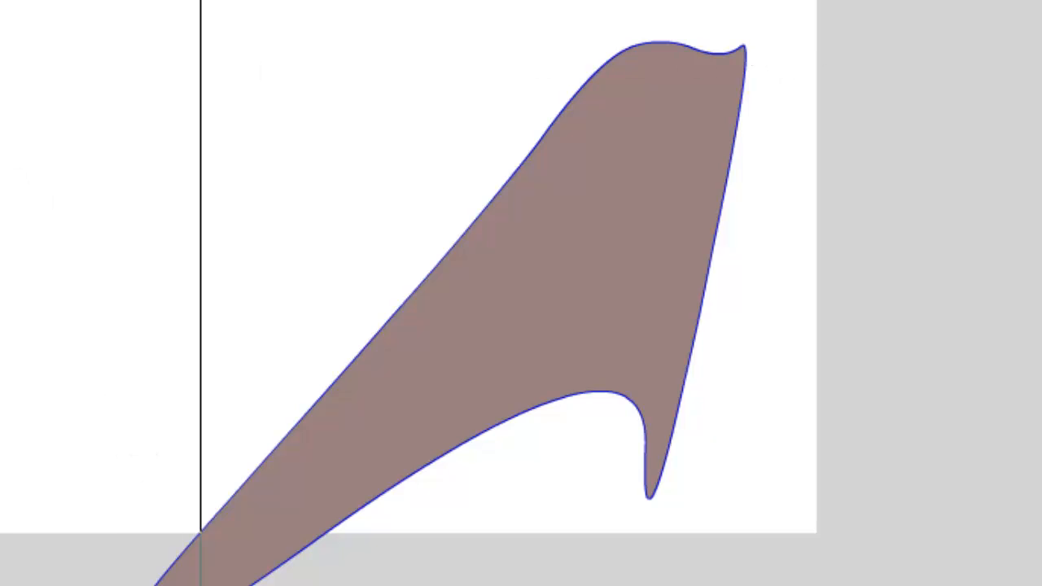
Step: Enlarge the frame 40 shape with Free Transform and rotate it counterclockwise until it extends past the stage, and deselect it
key(k)
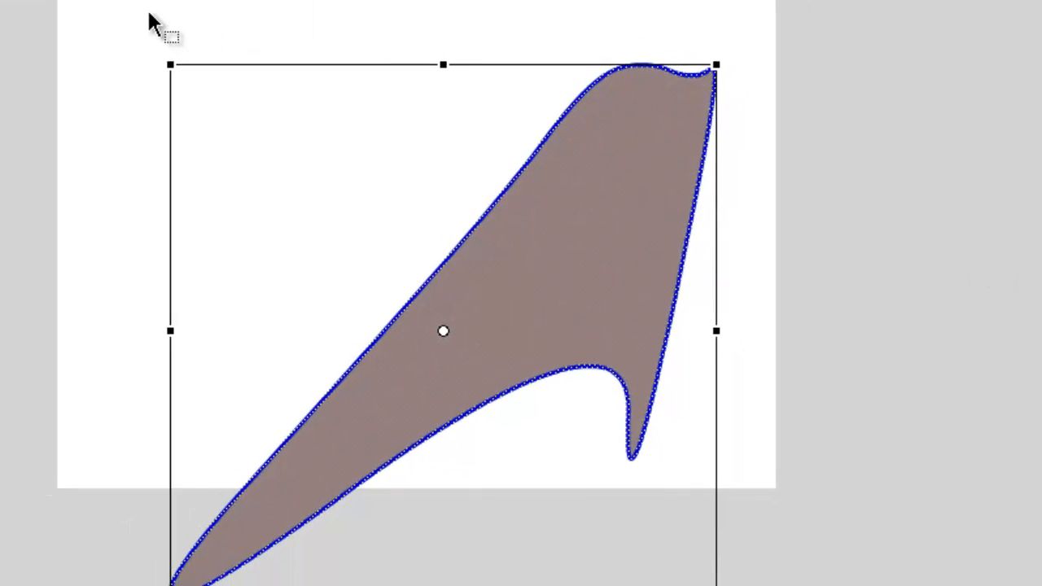
drag(107, 23, 42, 63)
drag(195, 108, 9, 120)
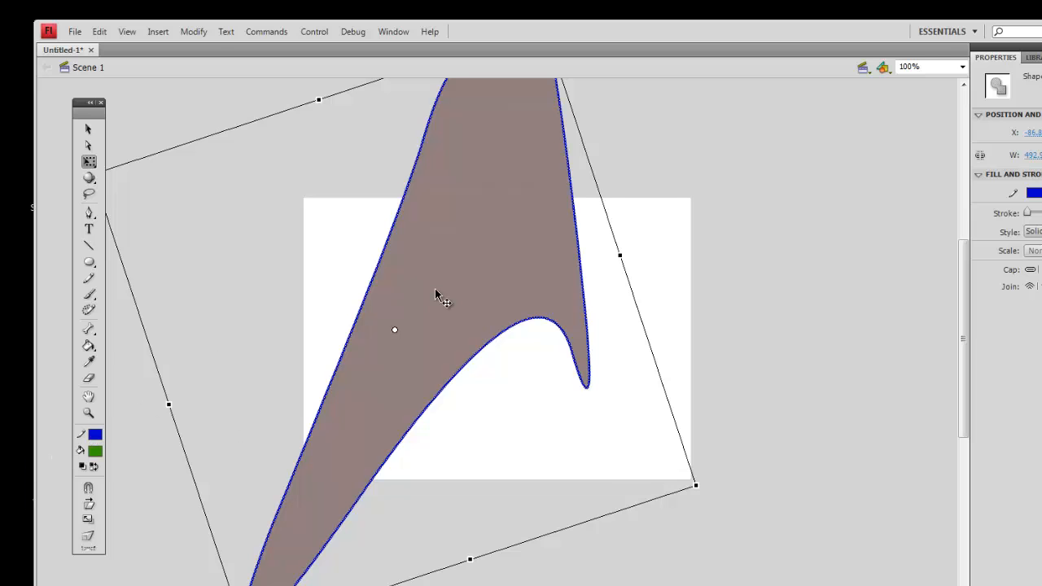
click(784, 399)
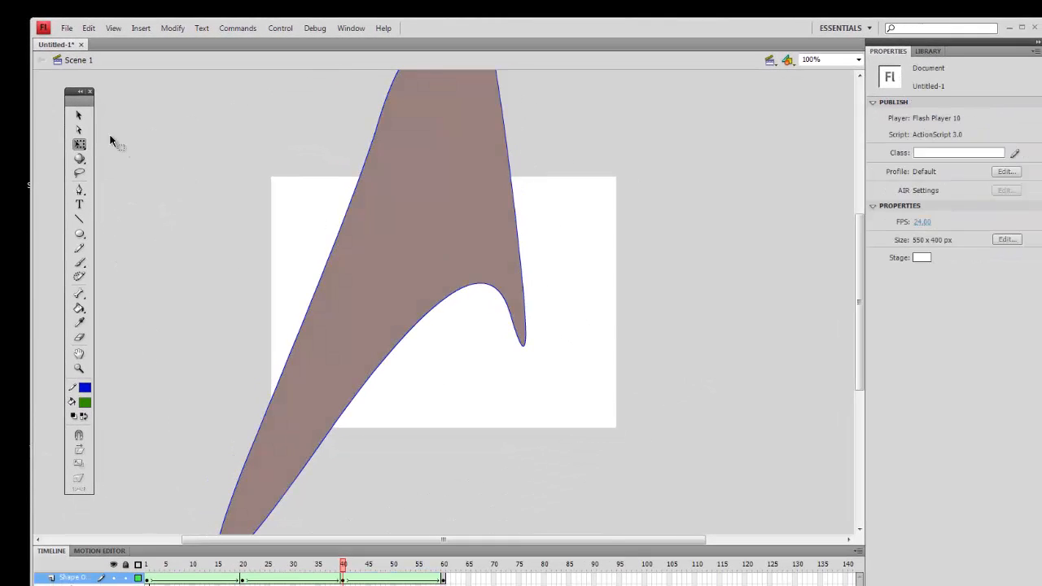
click(79, 115)
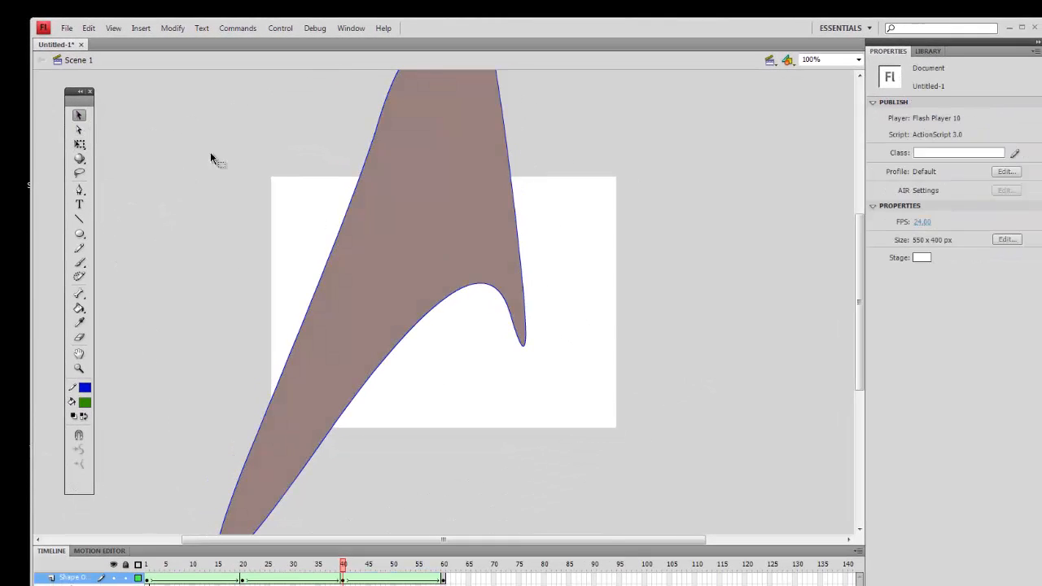
Step: Change the fill of the frame 40 shape to bright blue, leaving its outline color as is
click(426, 232)
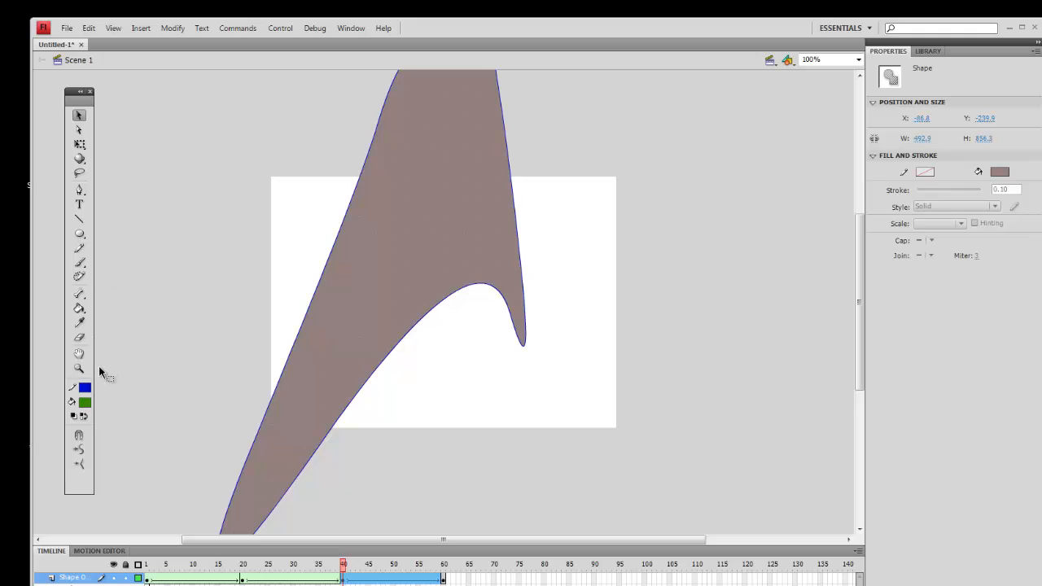
click(79, 309)
click(79, 310)
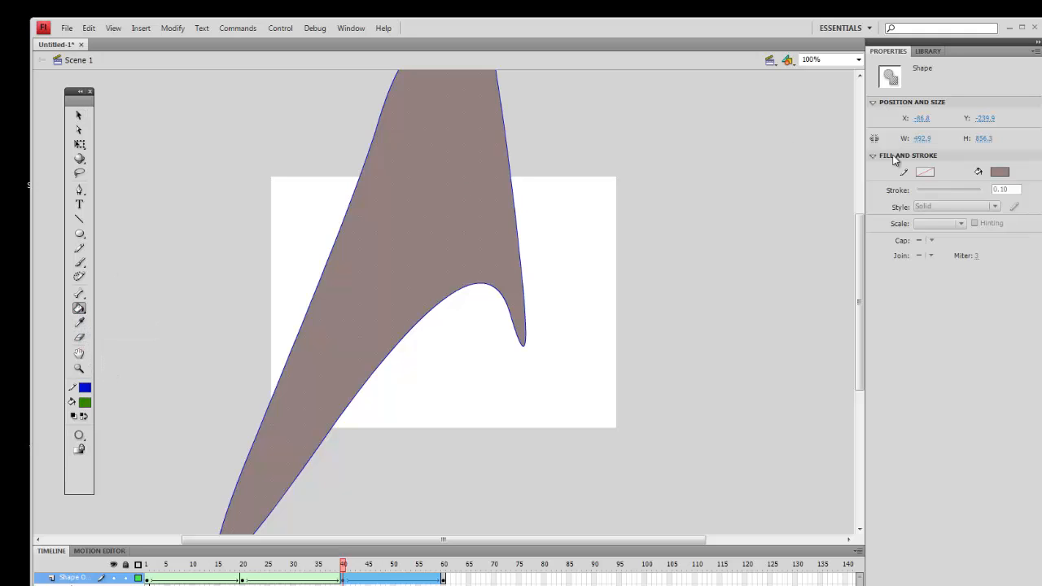
click(1004, 174)
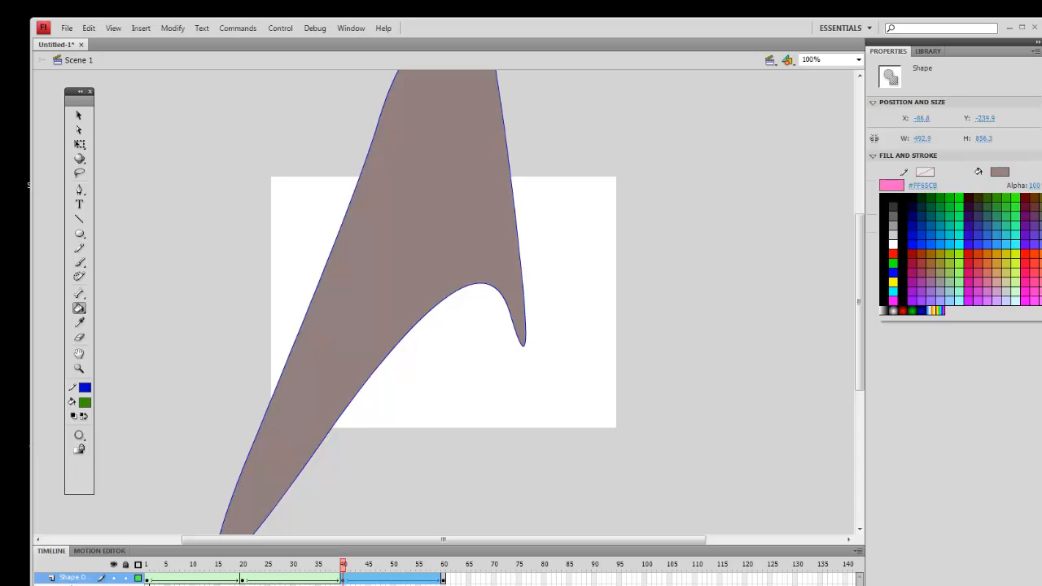
click(955, 242)
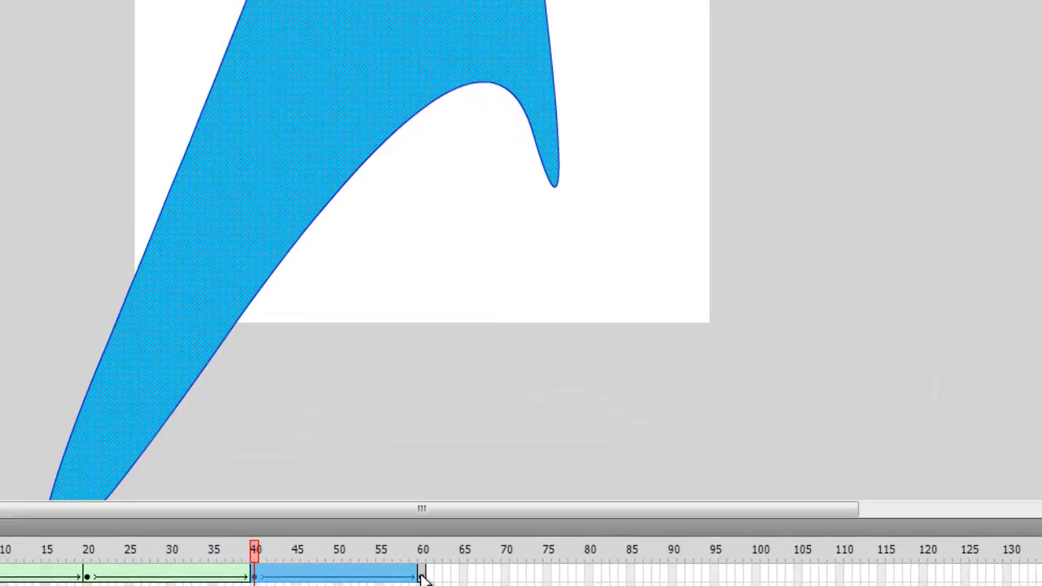
Step: Review the shape at keyframes 60, 1, 20 and 40 in turn
click(444, 578)
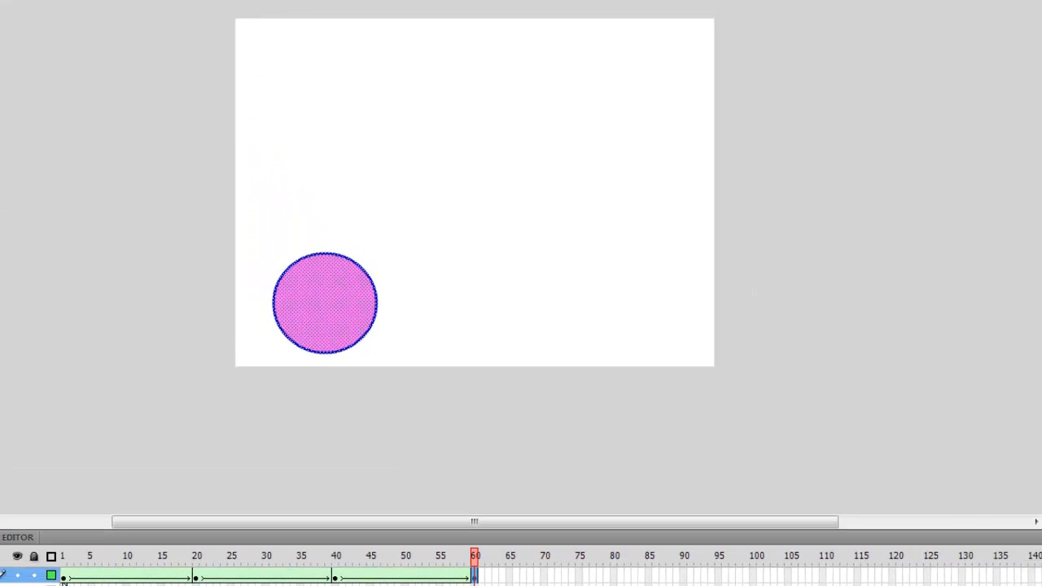
click(63, 576)
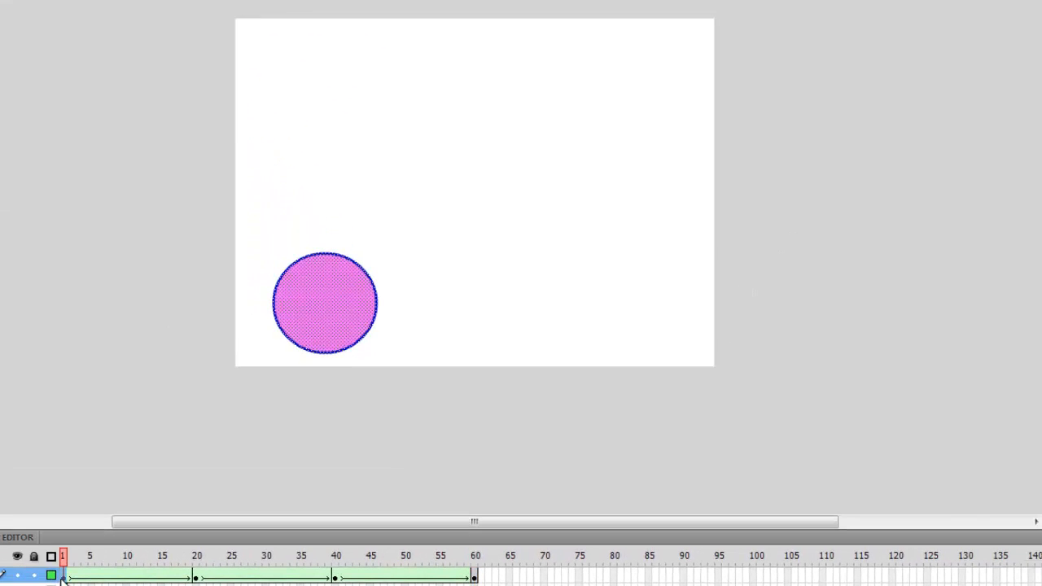
click(196, 576)
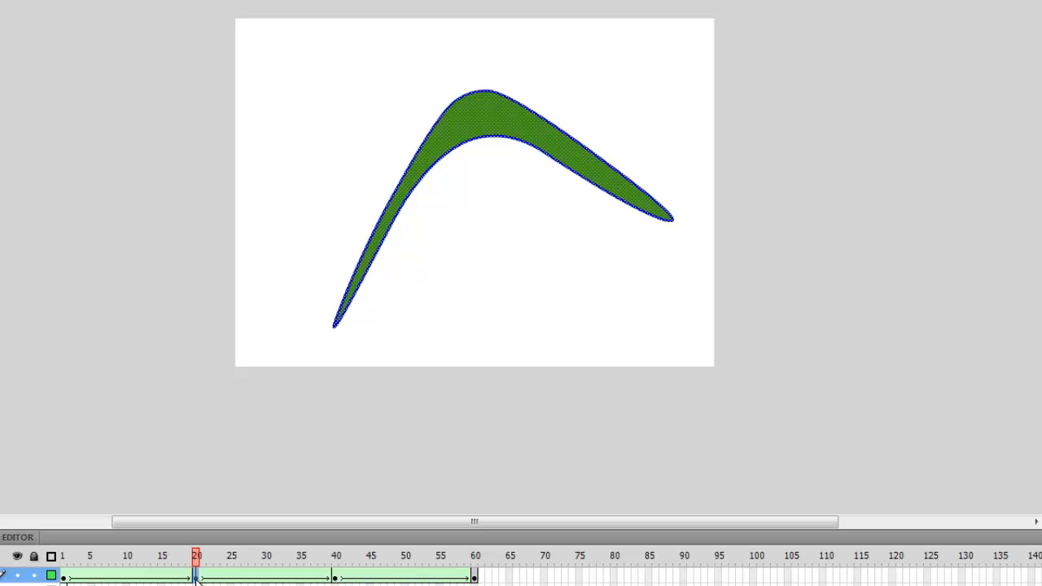
click(336, 577)
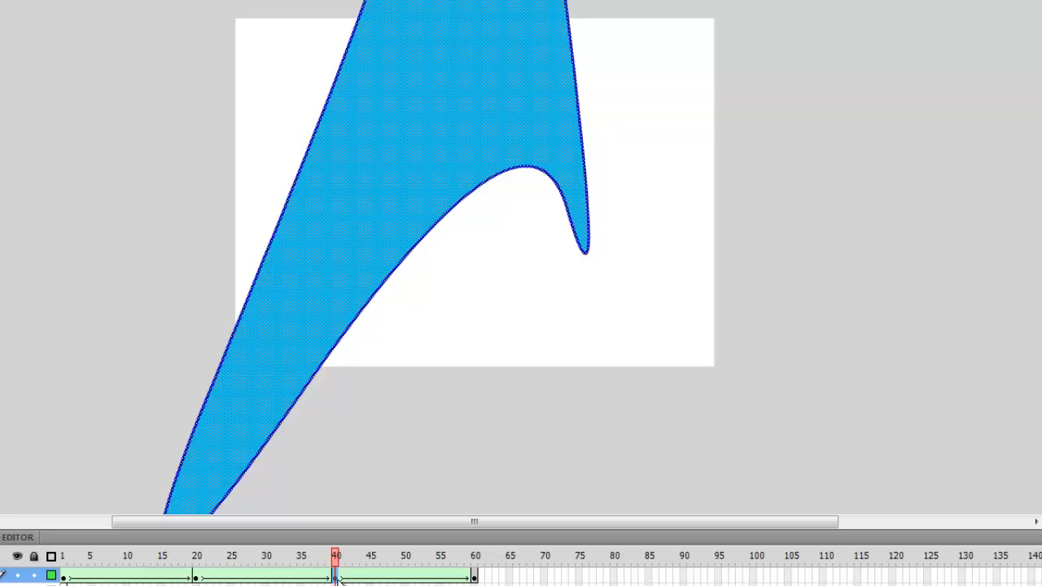
Step: At frame 60, move the whole circle, outline included, horizontally across to straddle the stage's right edge near the bottom, and deselect it
click(475, 577)
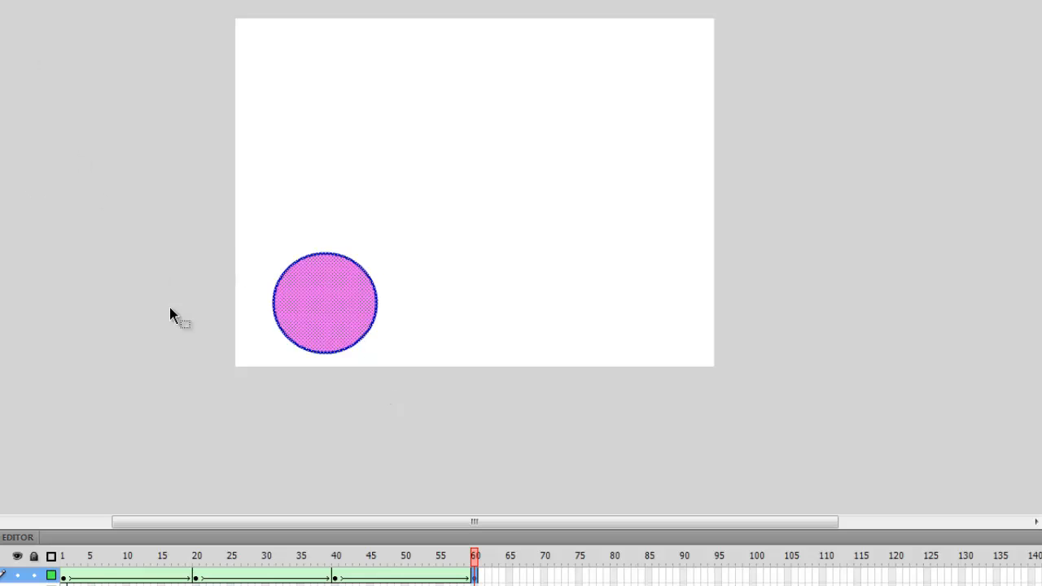
drag(240, 209, 434, 410)
drag(296, 295, 557, 303)
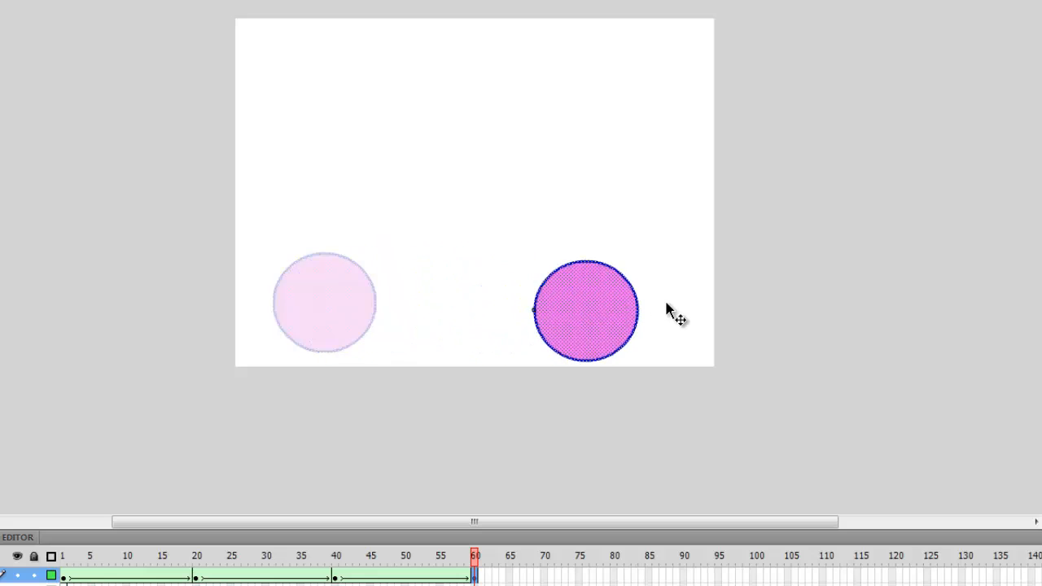
drag(682, 310, 723, 309)
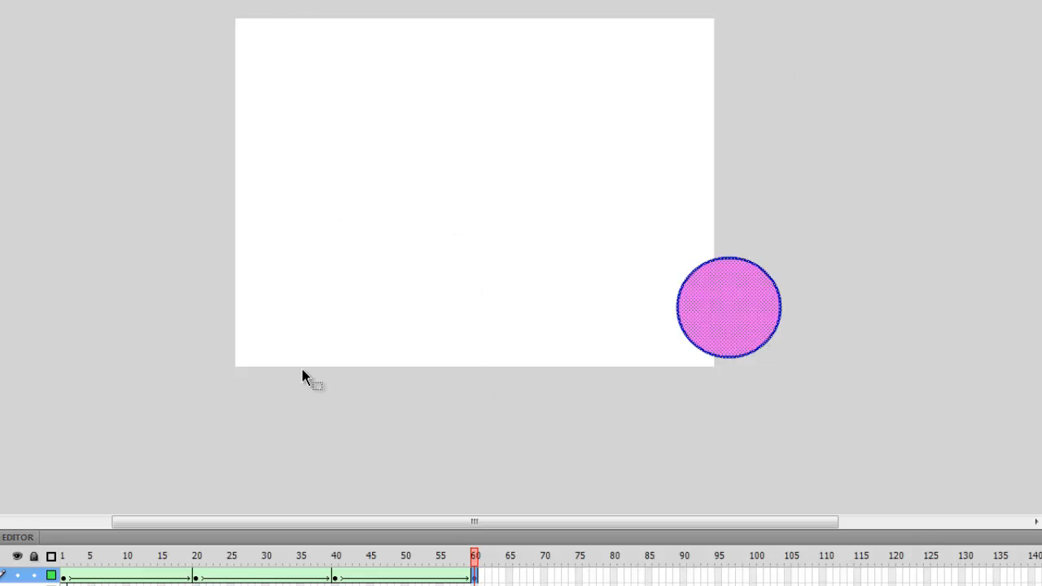
click(819, 62)
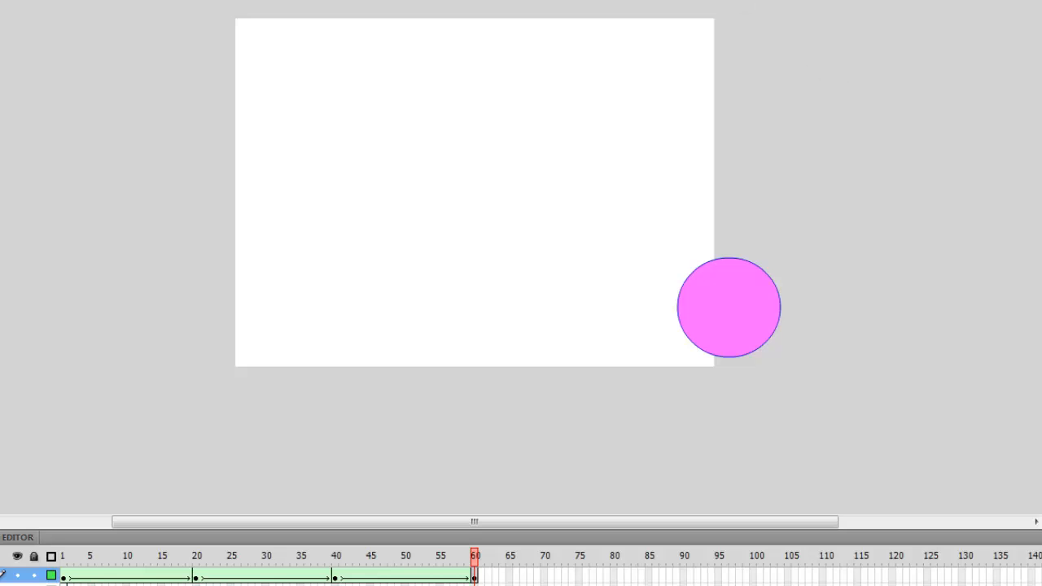
Step: Test the movie to watch the shape tween play, and close the preview
click(238, 15)
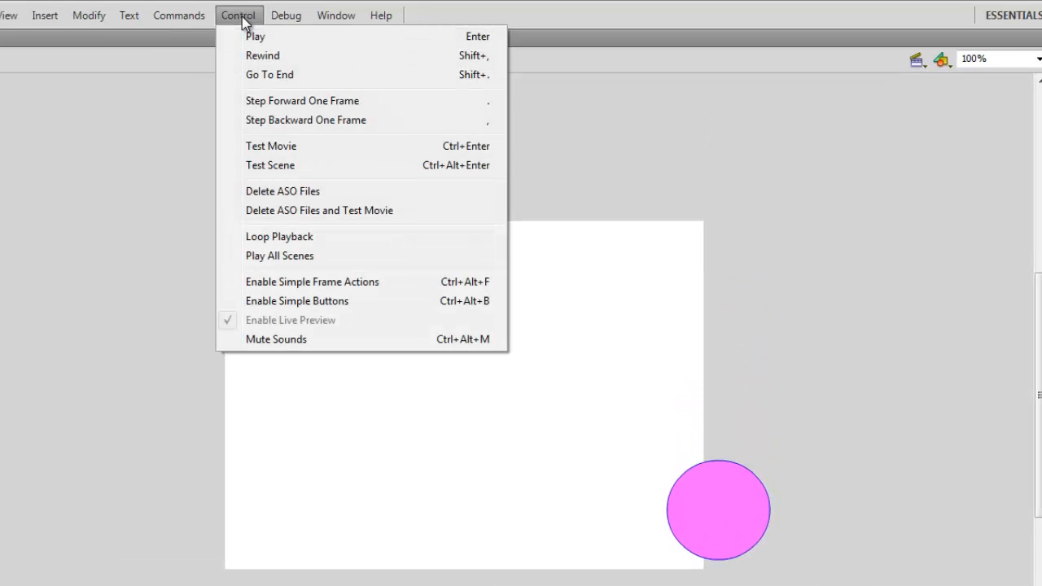
click(267, 147)
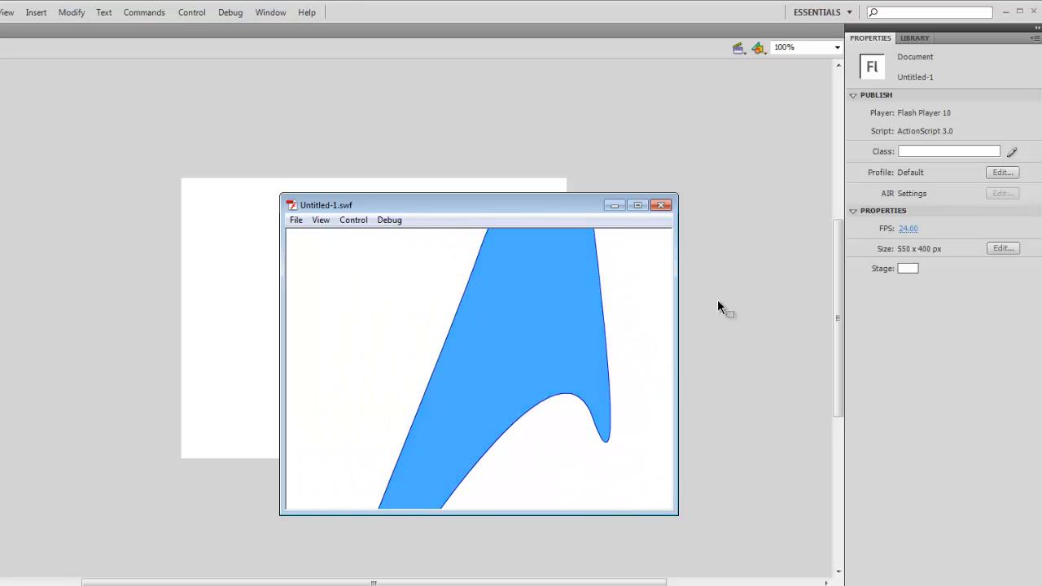
click(661, 206)
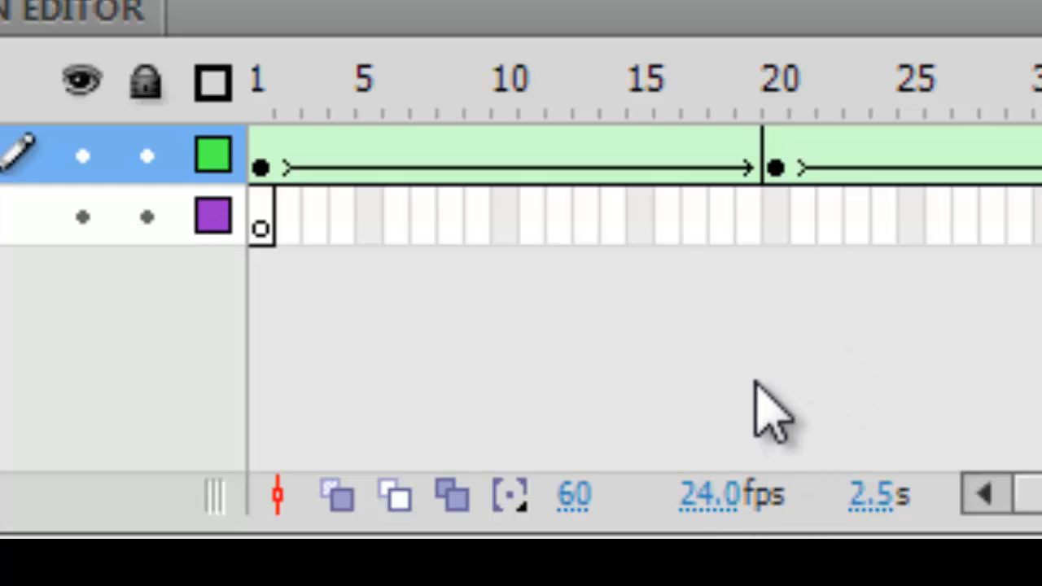
Step: Set the frame rate to 6 fps, test the movie at the new speed and close the preview
click(706, 511)
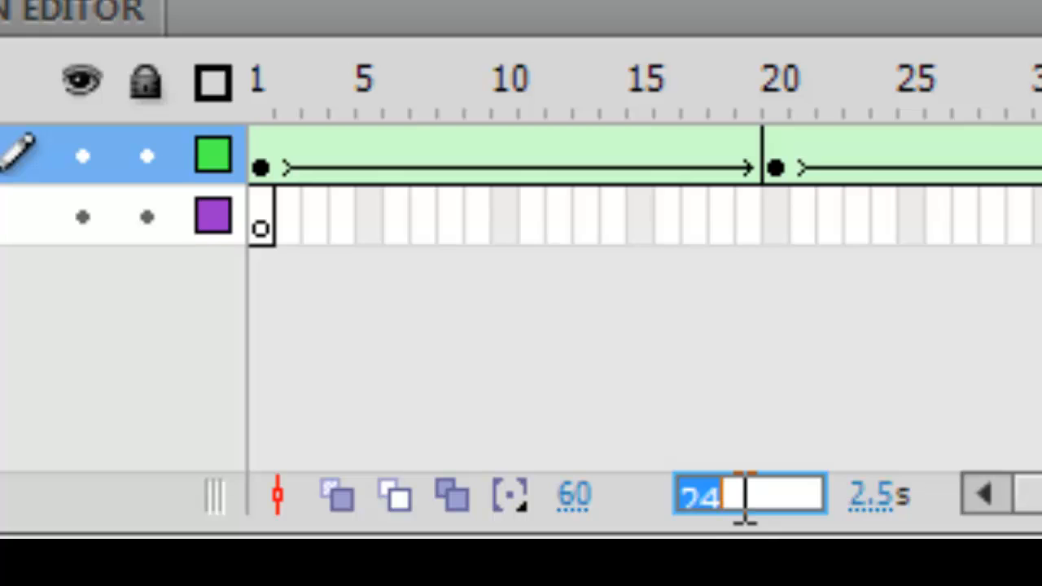
text(6)
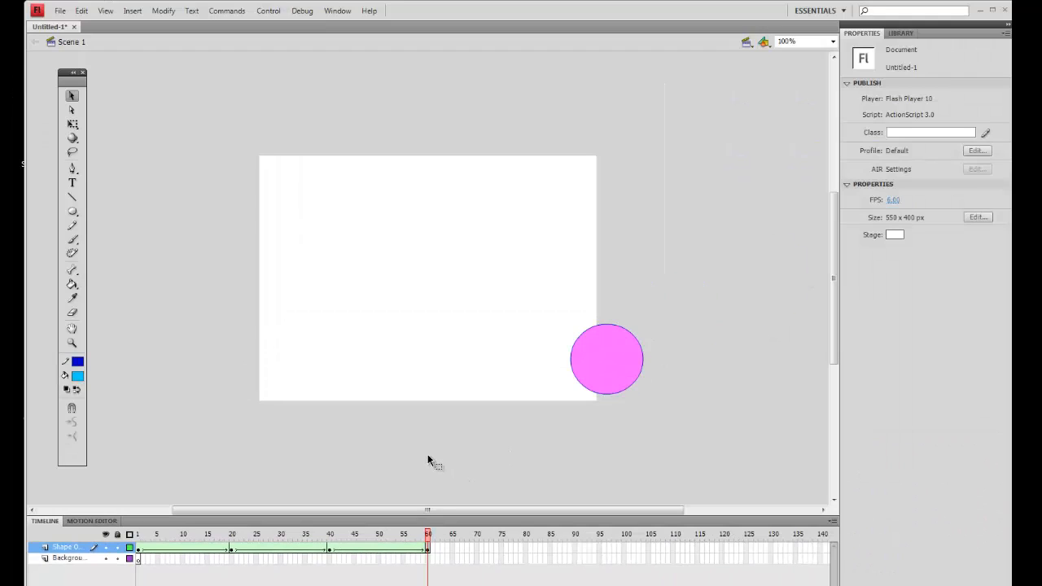
click(267, 12)
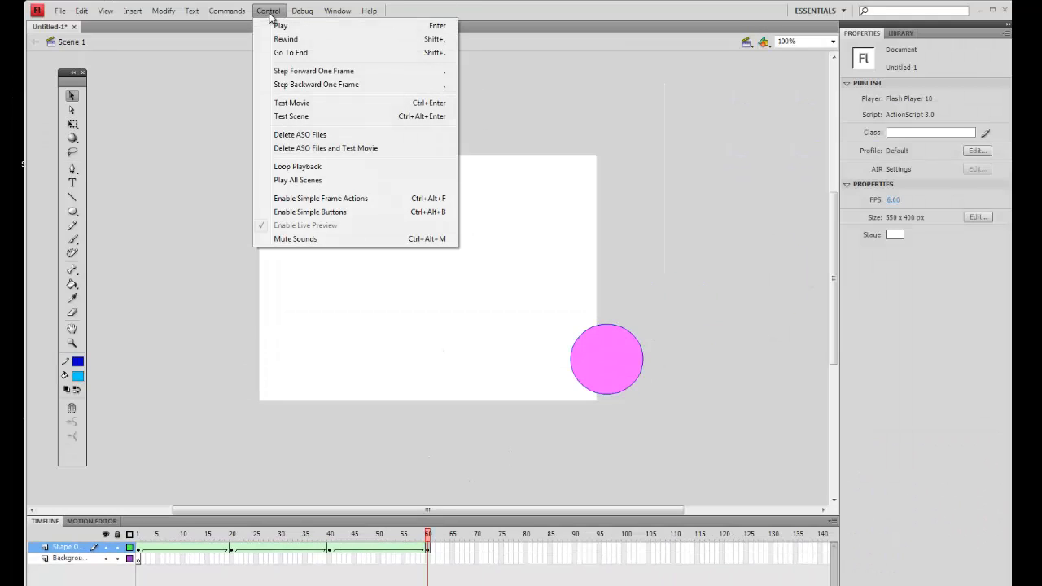
click(280, 103)
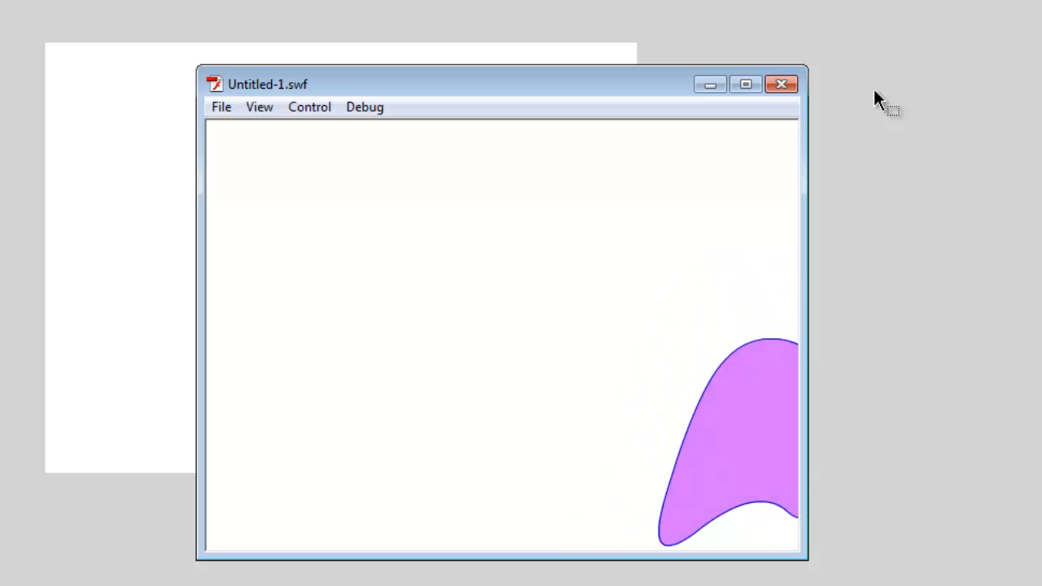
click(784, 85)
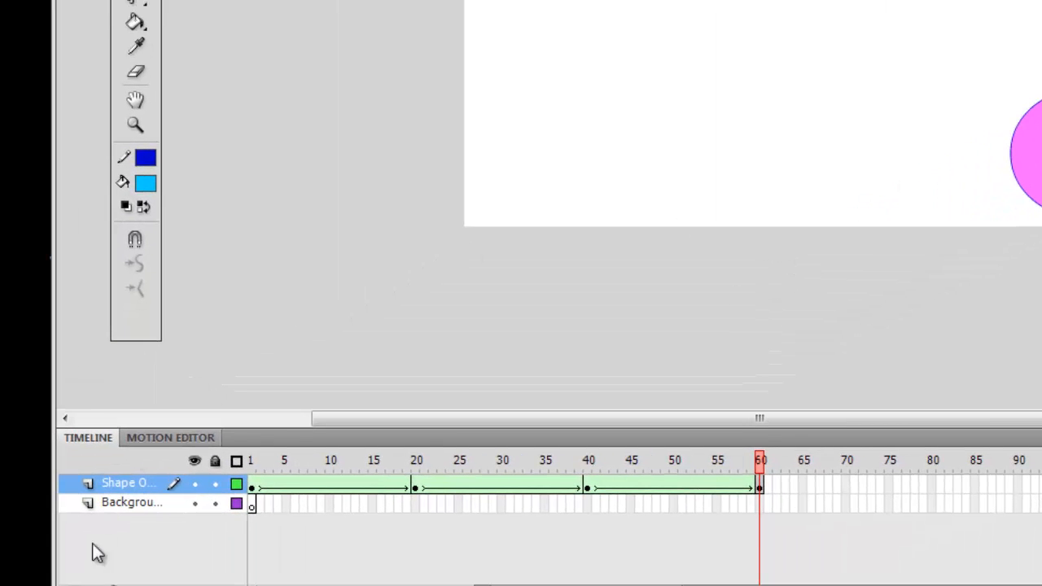
Step: Make frame 1 of the Background layer active and hide the shape tween layer above it
click(122, 506)
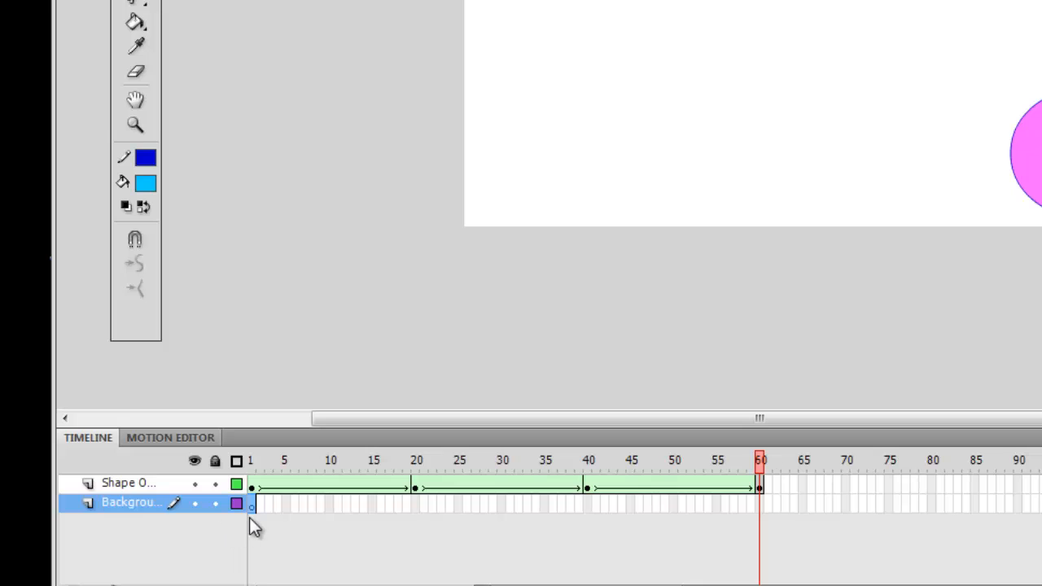
click(251, 508)
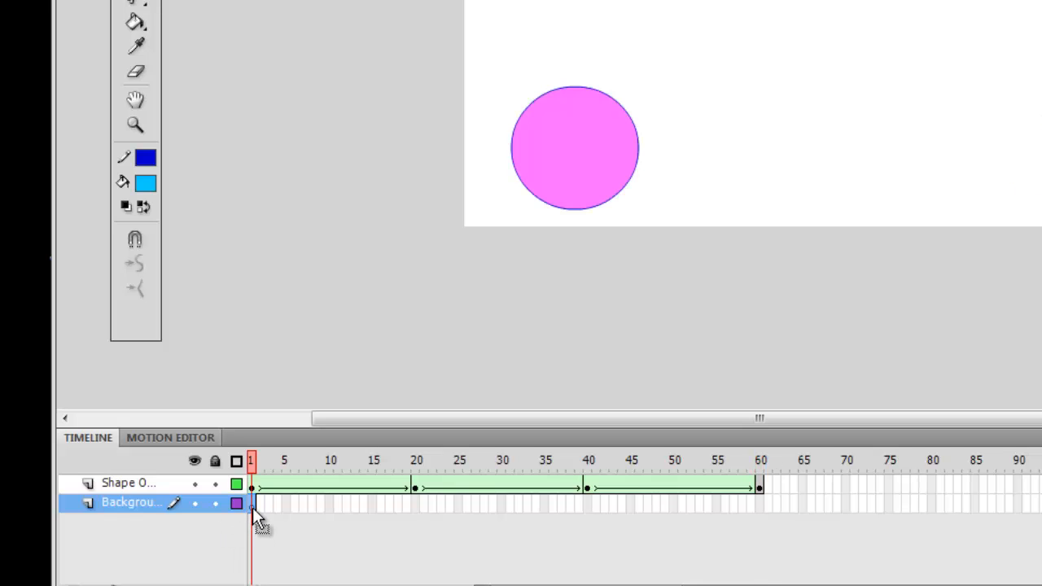
click(195, 483)
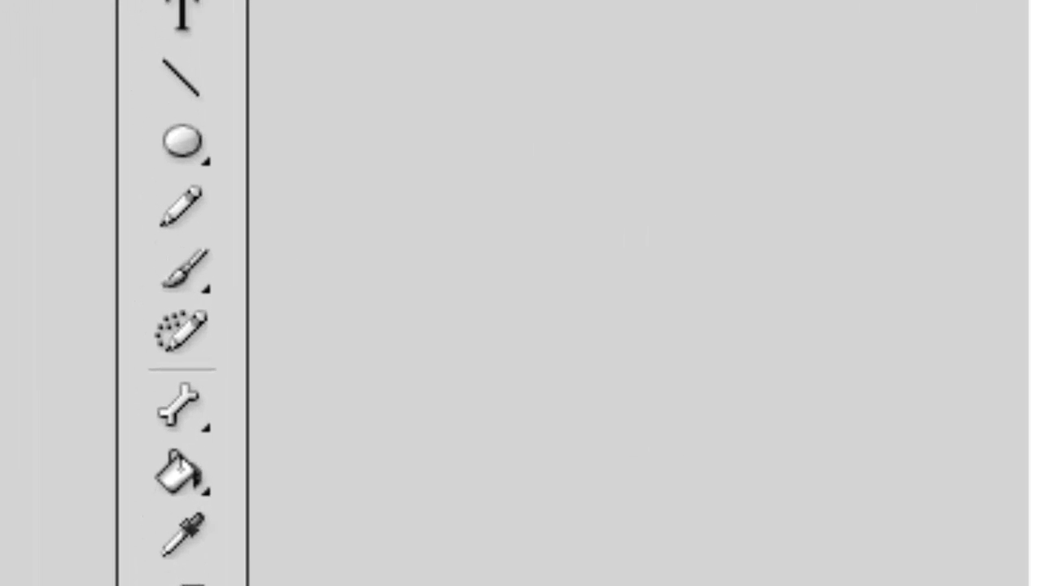
Step: Set up the Pencil tool with a red #FF0032 stroke color and a stroke size of 15
click(197, 281)
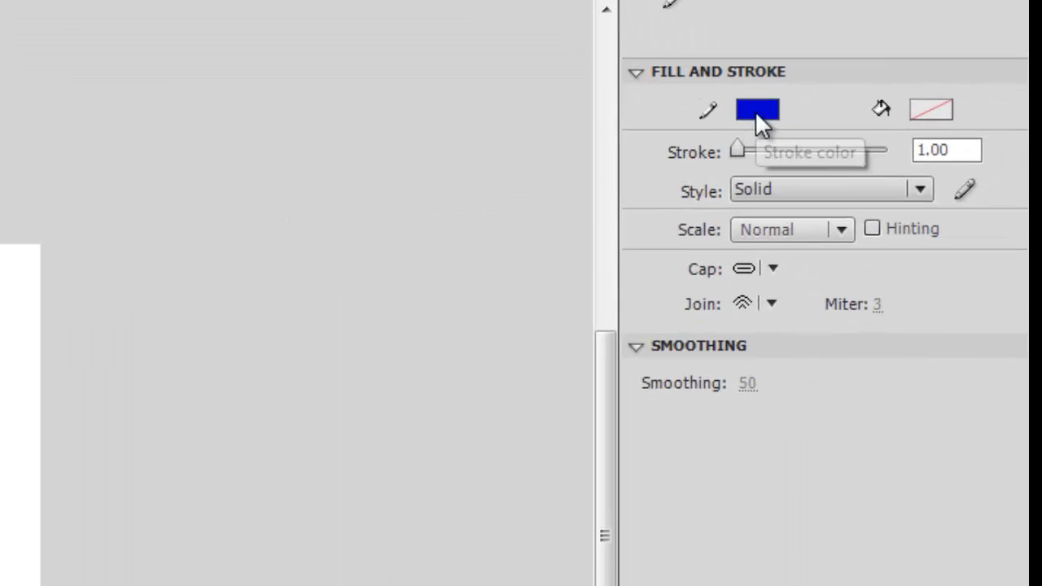
click(921, 127)
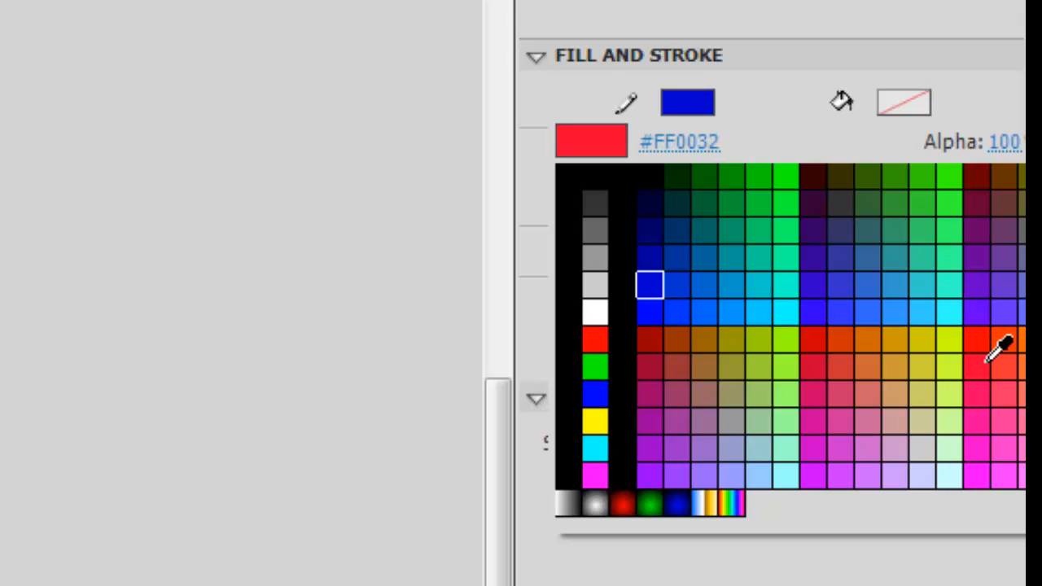
click(981, 370)
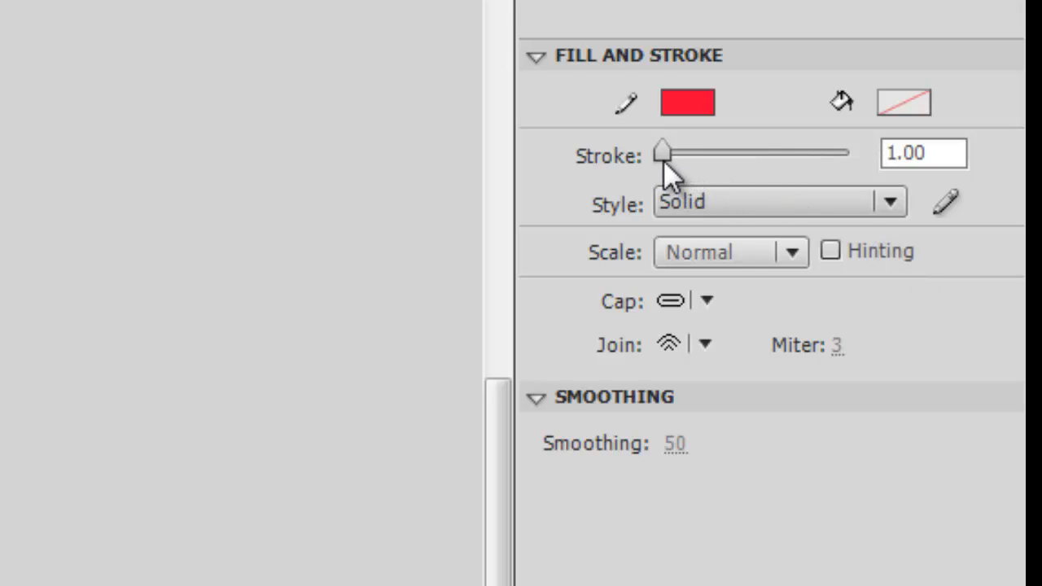
drag(663, 160, 674, 153)
drag(674, 153, 673, 153)
click(954, 155)
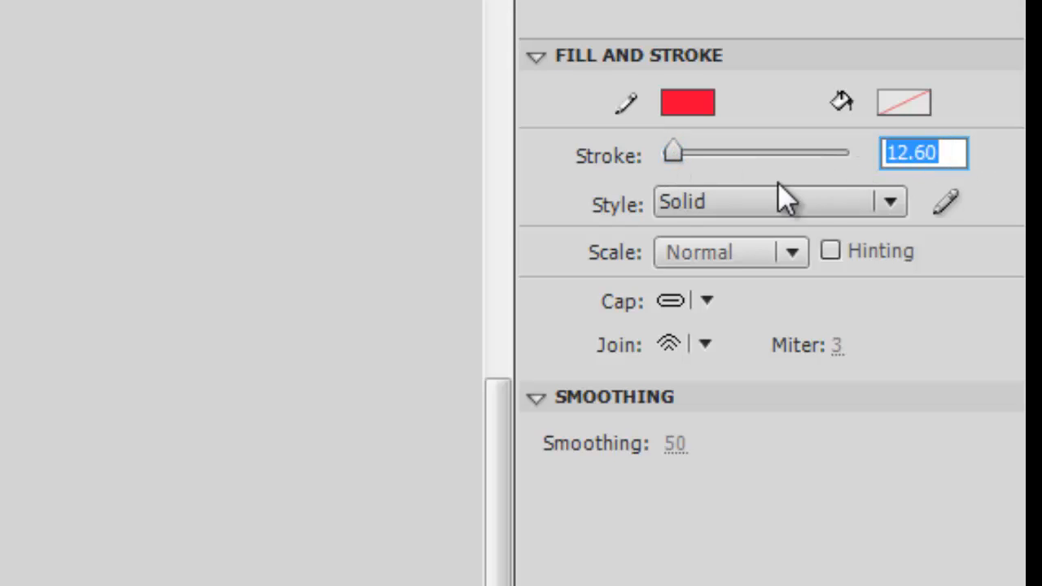
text(15)
key(Return)
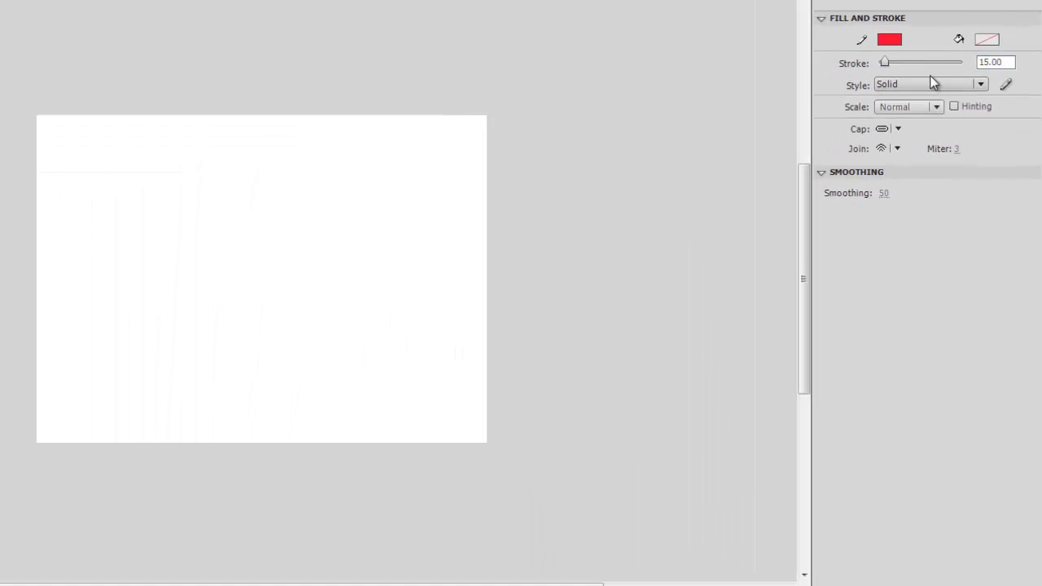
Step: Draw a long winding red Pencil line around the stage and add several purple Pencil strokes across and beyond its edges
mouse_move(138, 336)
mouse_down()
mouse_move(110, 335)
mouse_move(132, 302)
mouse_move(101, 228)
mouse_move(173, 210)
mouse_move(316, 226)
mouse_move(386, 266)
mouse_move(432, 314)
mouse_move(342, 421)
mouse_move(269, 400)
mouse_move(256, 371)
mouse_move(169, 435)
mouse_move(144, 389)
mouse_move(97, 399)
mouse_move(62, 342)
mouse_move(40, 279)
mouse_up()
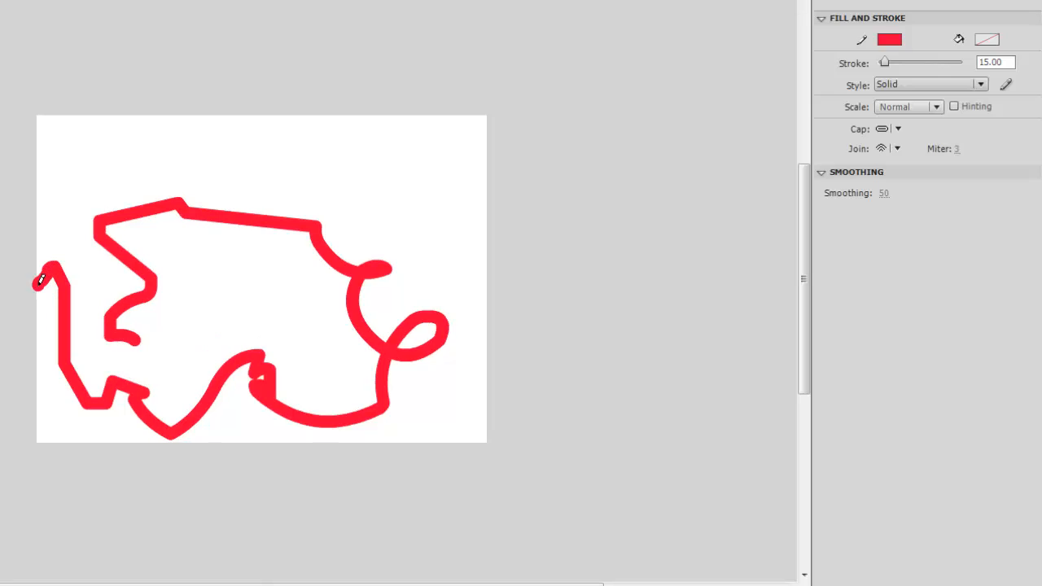
click(887, 40)
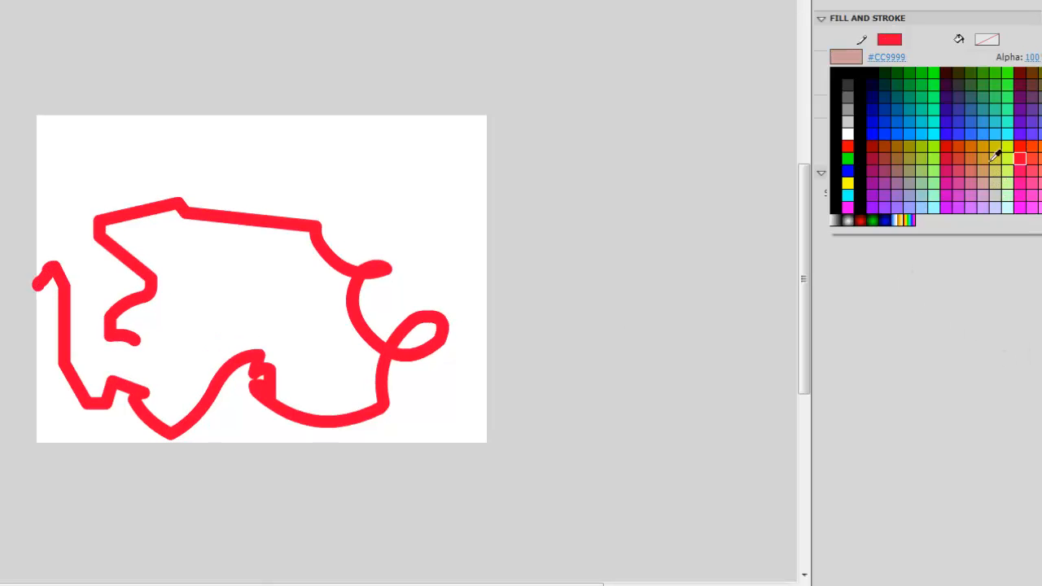
click(1036, 111)
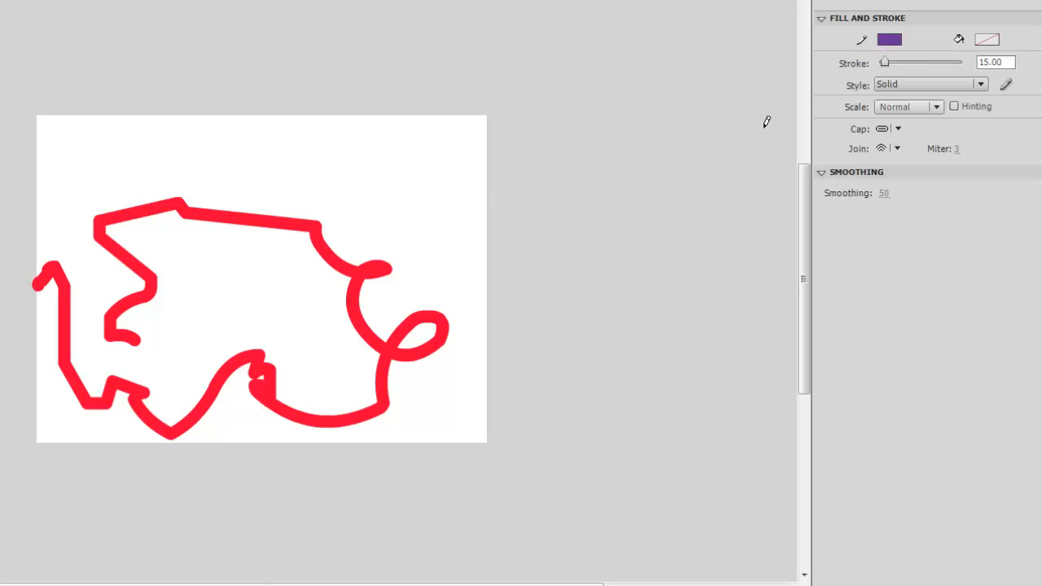
mouse_move(478, 206)
mouse_down()
mouse_move(447, 175)
mouse_move(397, 180)
mouse_move(380, 188)
mouse_move(328, 281)
mouse_move(269, 267)
mouse_up()
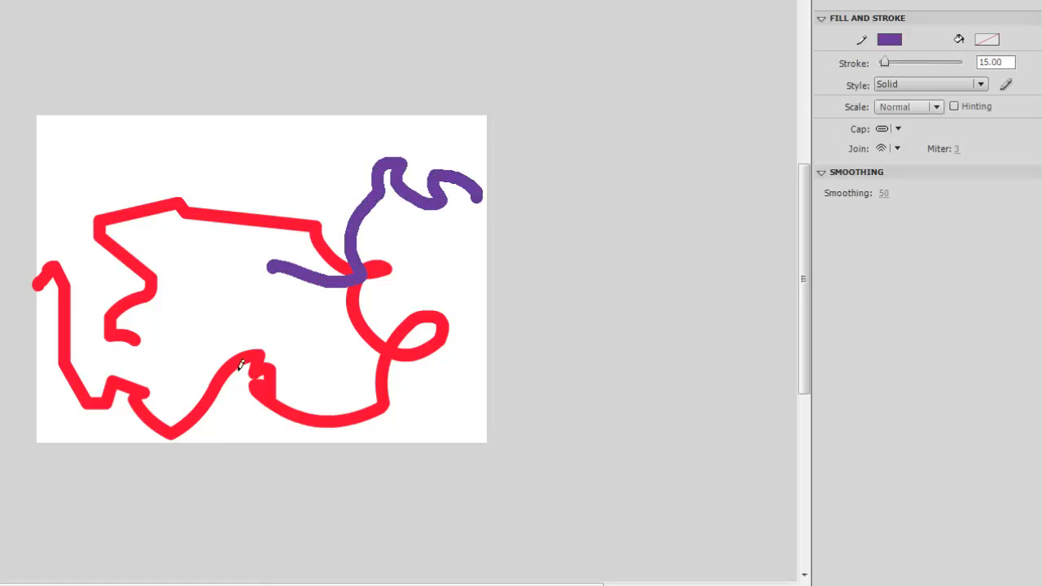
mouse_move(249, 303)
mouse_down()
mouse_move(180, 465)
mouse_move(299, 503)
mouse_move(435, 472)
mouse_move(530, 356)
mouse_up()
click(448, 246)
mouse_move(452, 245)
mouse_down()
mouse_move(190, 163)
mouse_move(210, 133)
mouse_move(226, 139)
mouse_up()
mouse_move(97, 90)
mouse_down()
mouse_move(35, 182)
mouse_move(30, 237)
mouse_up()
mouse_move(29, 376)
mouse_down()
mouse_move(45, 451)
mouse_move(81, 504)
mouse_move(30, 510)
mouse_up()
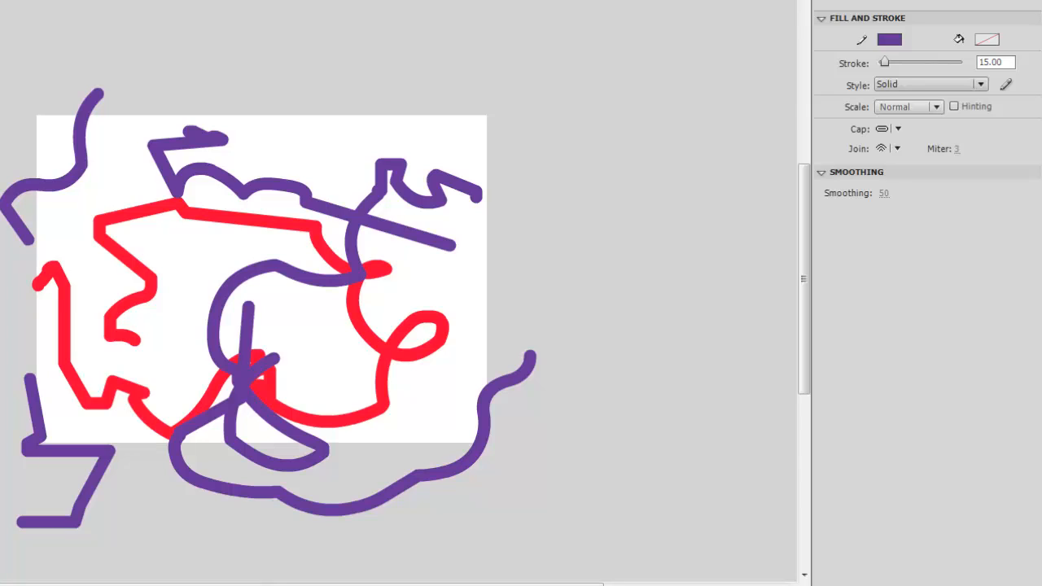
Step: Paint thin freehand turquoise lines across and around the stage with the Brush tool
key(b)
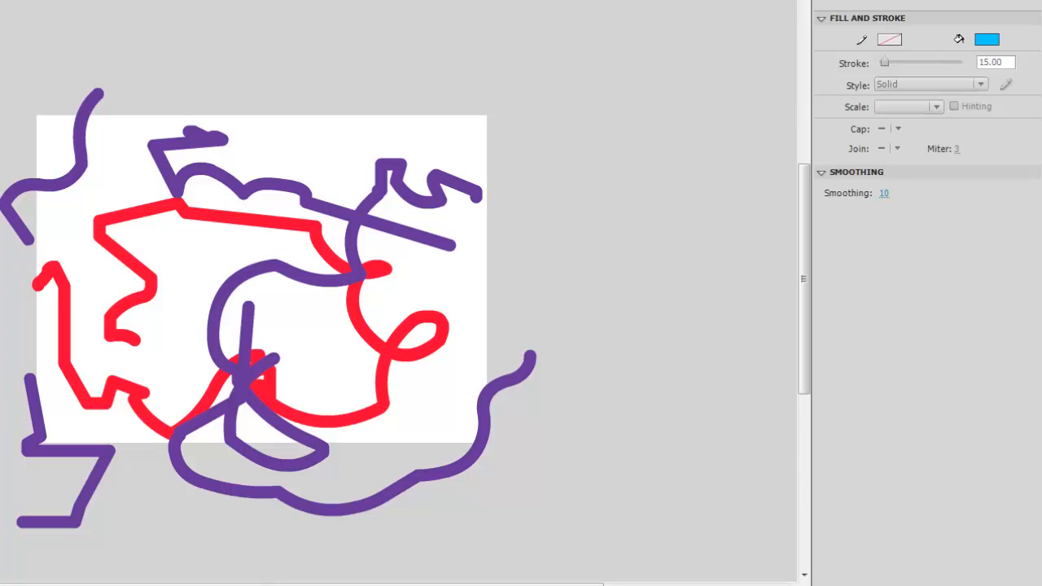
click(986, 41)
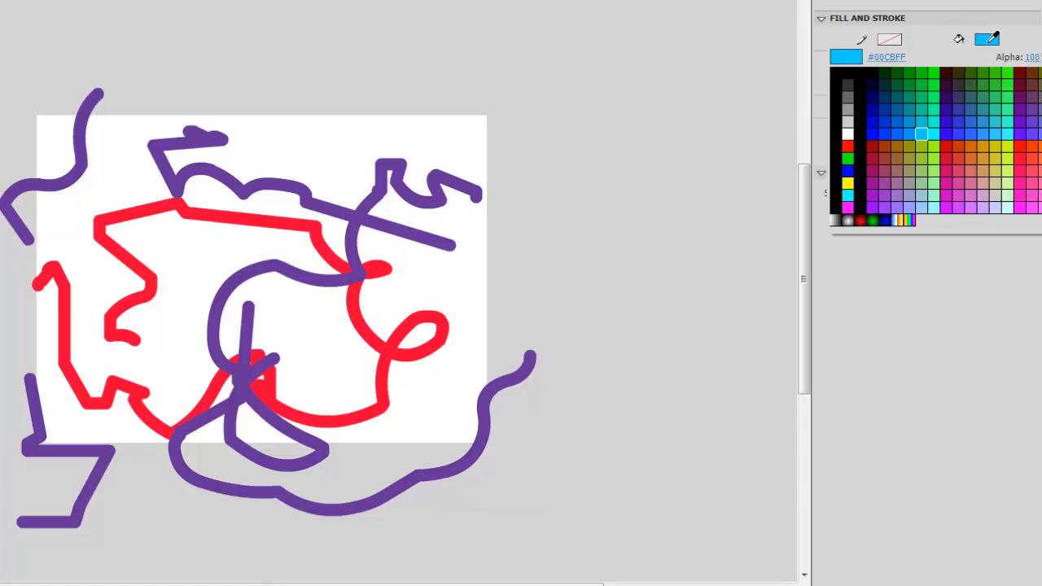
click(921, 134)
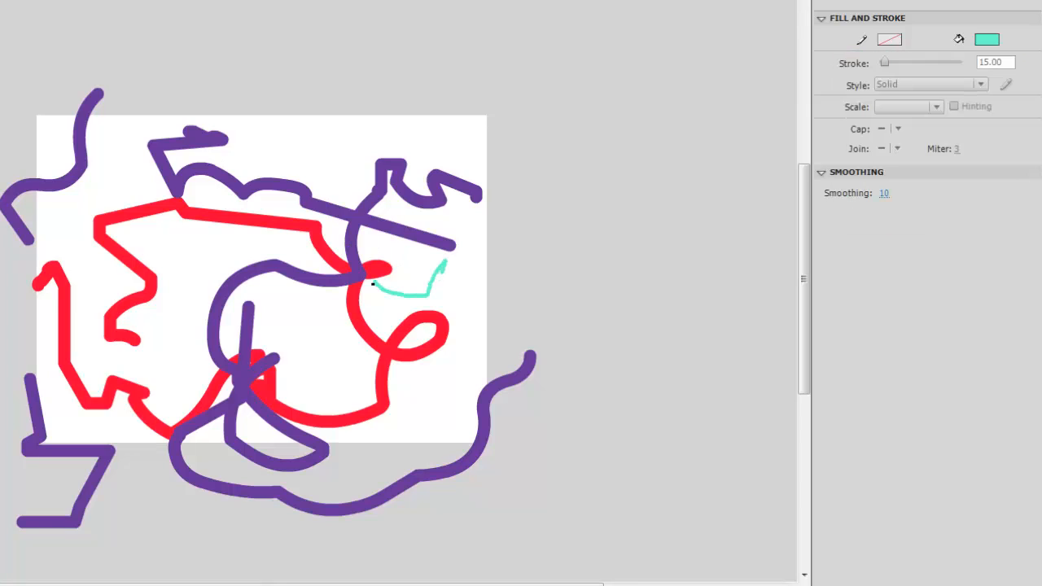
mouse_move(294, 233)
mouse_down()
mouse_move(226, 241)
mouse_move(189, 288)
mouse_move(201, 352)
mouse_move(166, 407)
mouse_move(291, 368)
mouse_move(62, 404)
mouse_up()
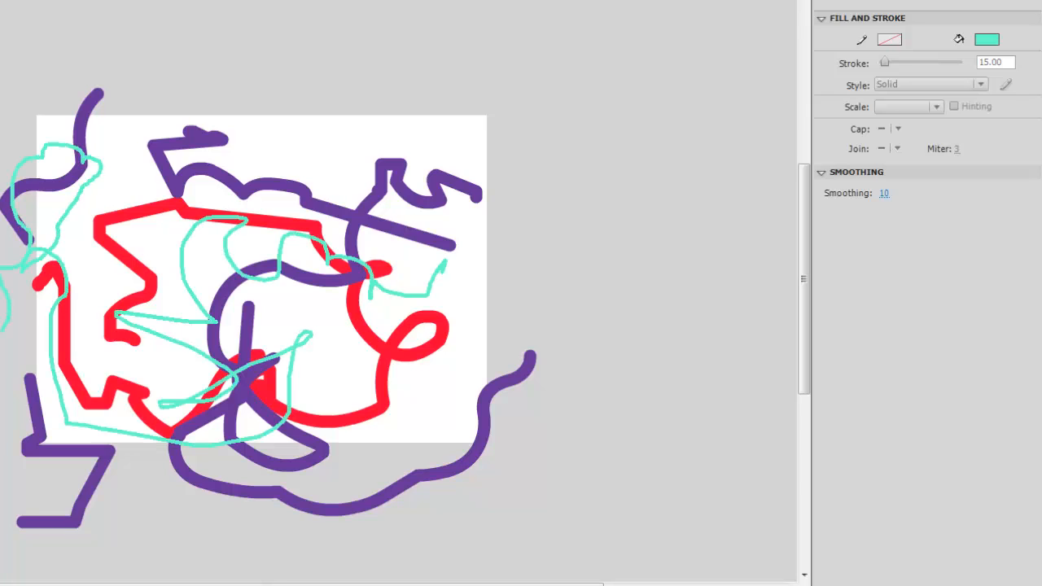
mouse_move(503, 307)
mouse_down()
mouse_move(383, 154)
mouse_move(332, 170)
mouse_up()
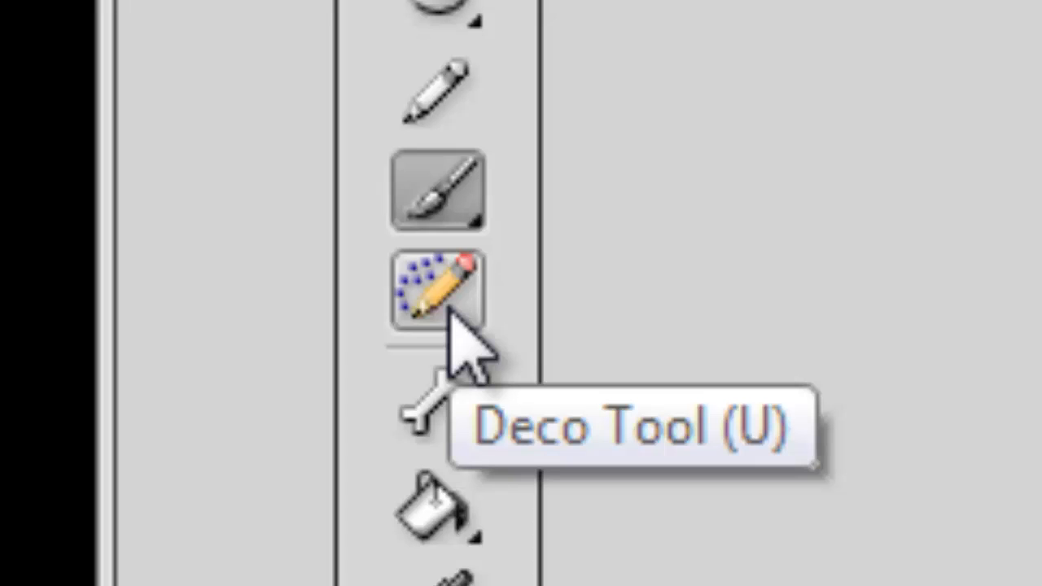
Step: Use the Deco tool's Vine Fill to grow flowering vines along the stage's upper areas, left side, center and right side
click(448, 309)
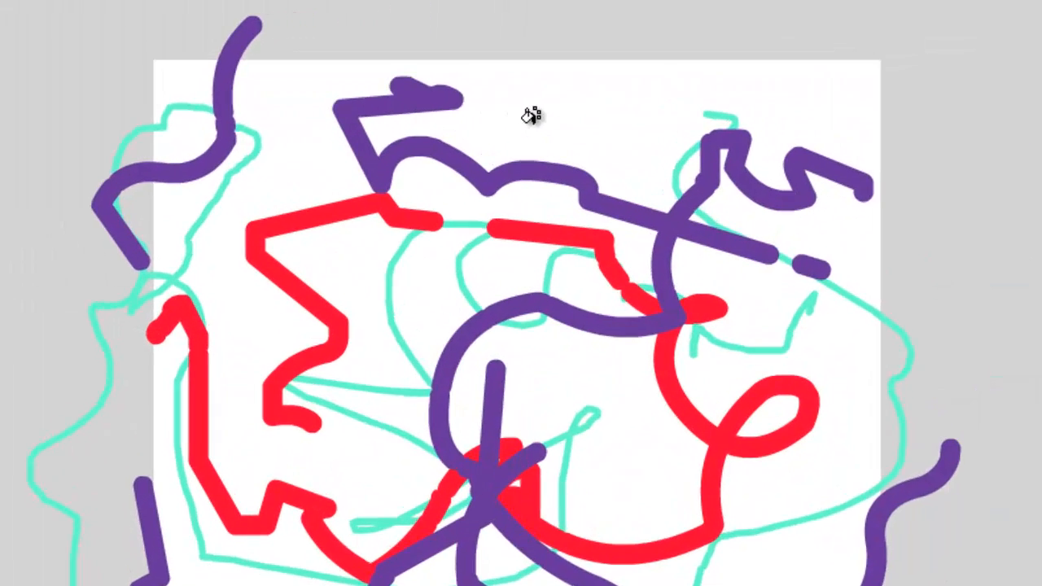
click(553, 96)
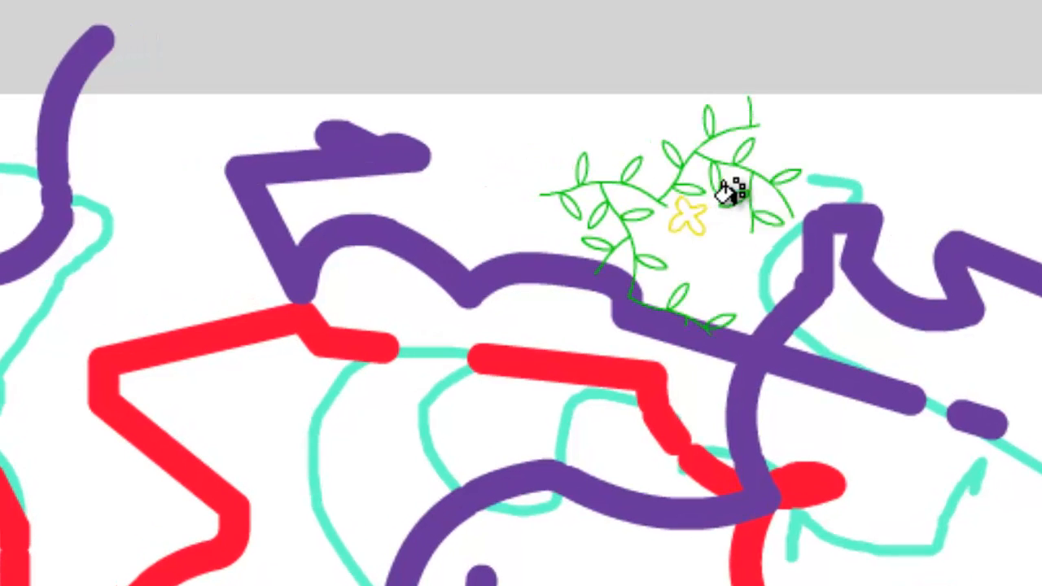
click(881, 153)
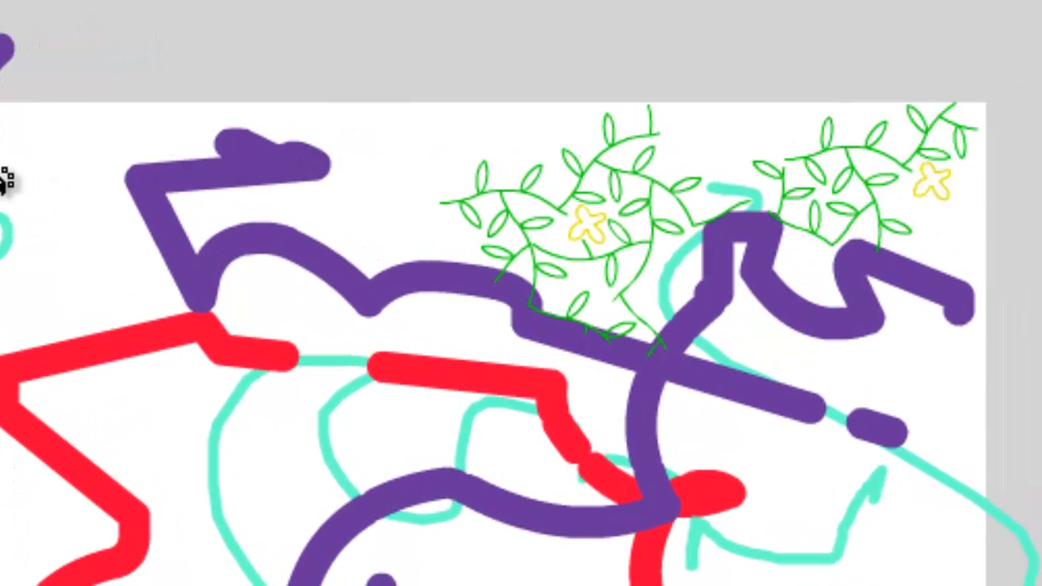
click(25, 192)
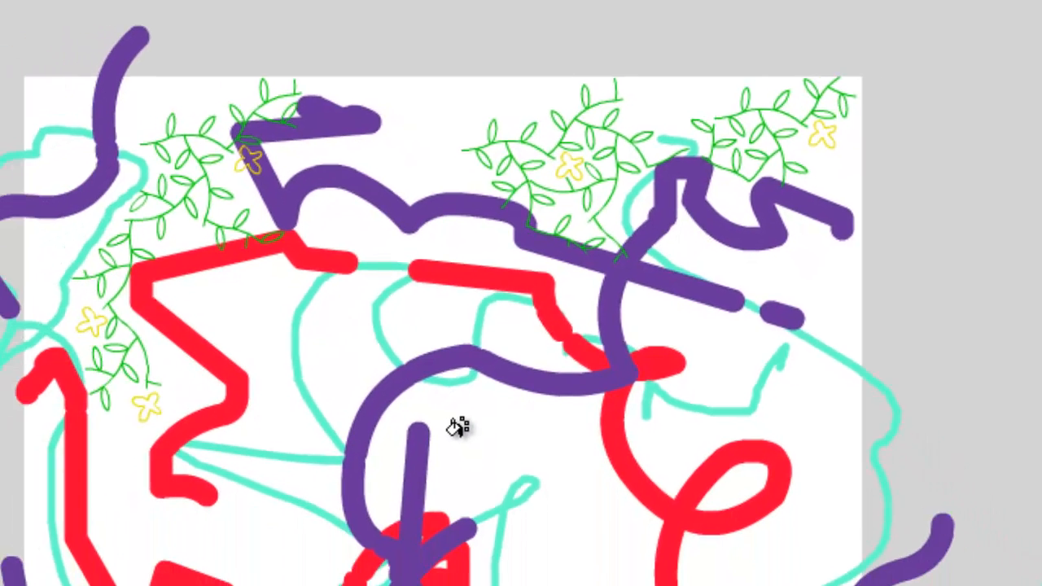
click(496, 346)
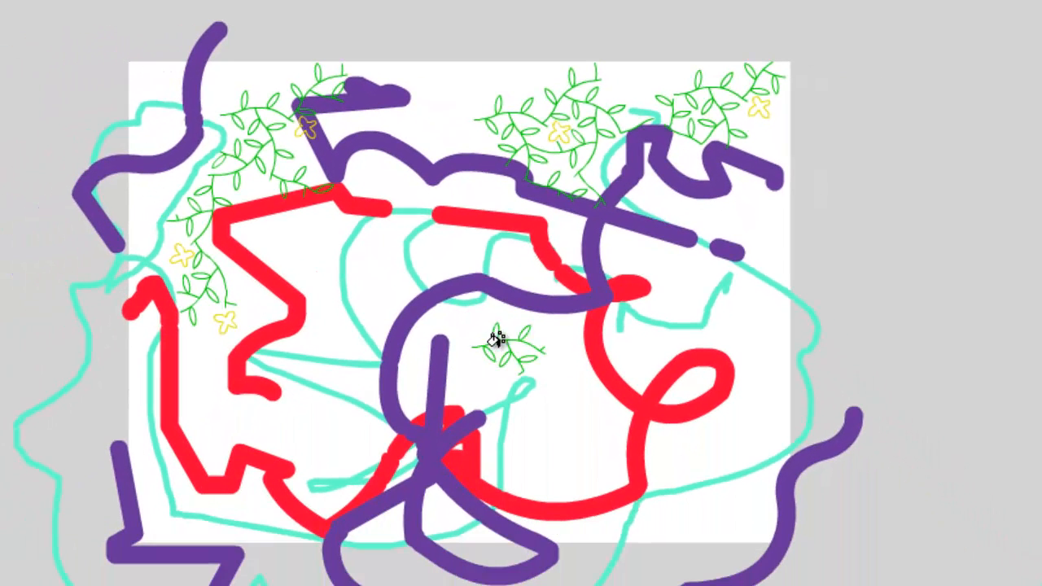
click(534, 420)
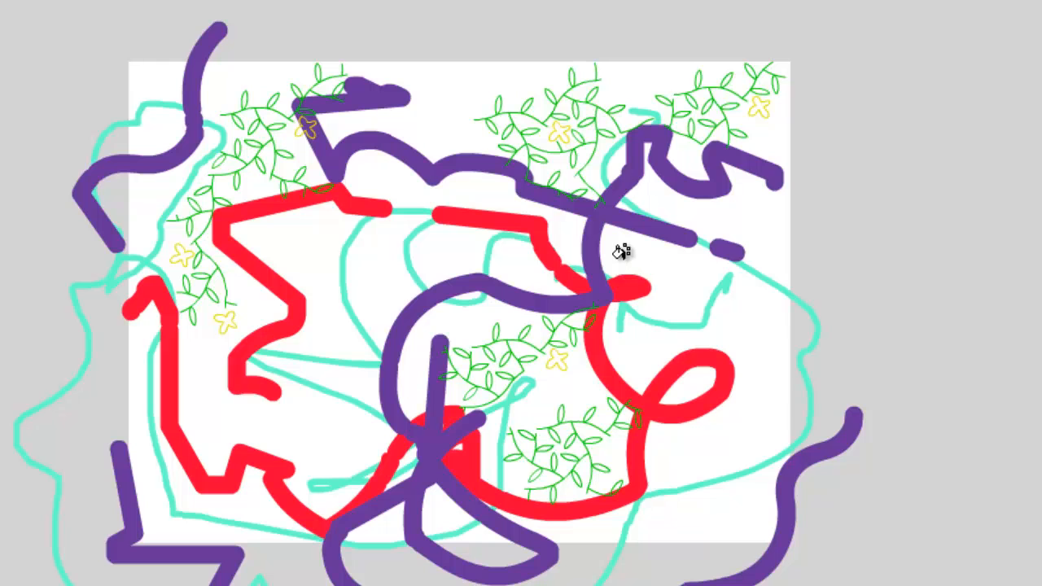
click(655, 275)
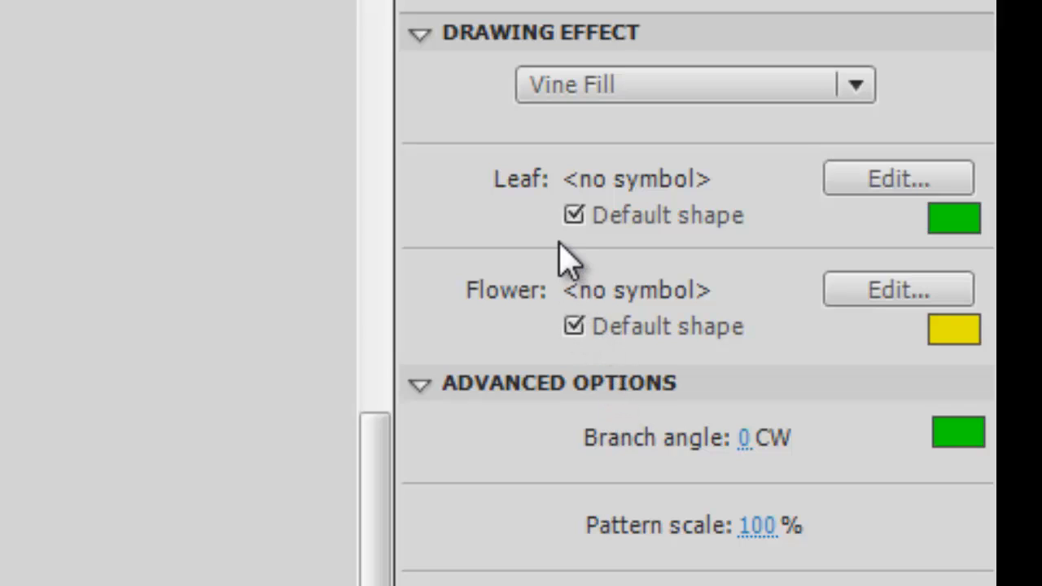
Step: Check the available drawing effects, keep Vine Fill, and fill the remaining empty areas between the background strokes with vines
click(859, 86)
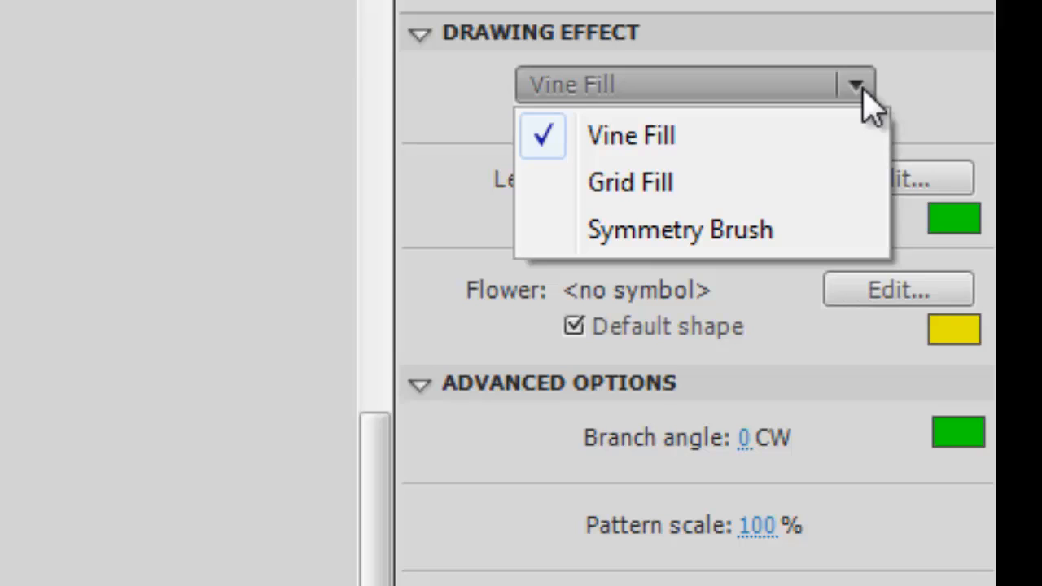
click(861, 96)
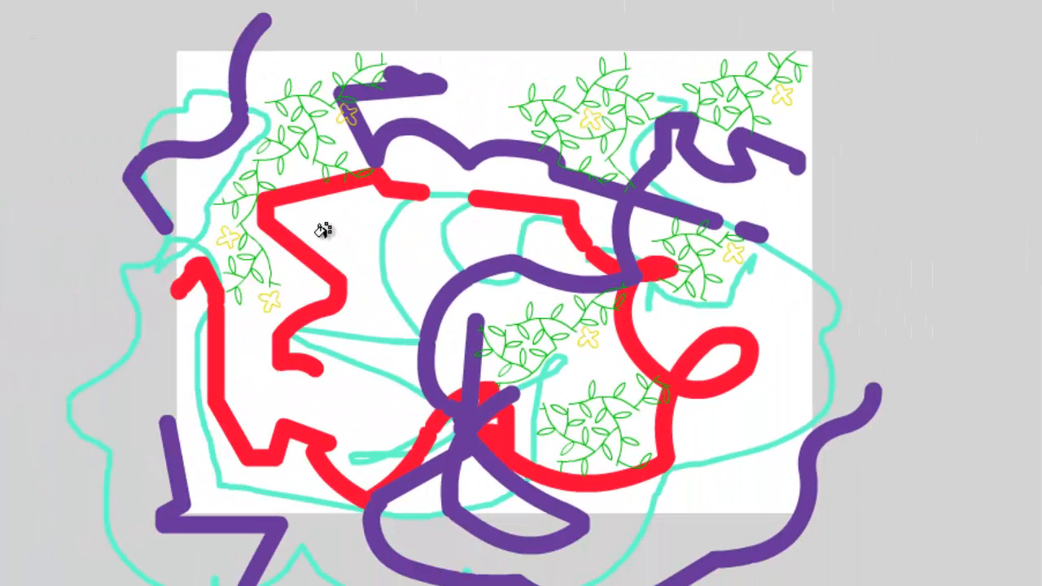
mouse_move(323, 230)
mouse_down()
mouse_move(346, 249)
mouse_move(374, 337)
mouse_move(369, 284)
mouse_move(395, 222)
mouse_move(434, 309)
mouse_up()
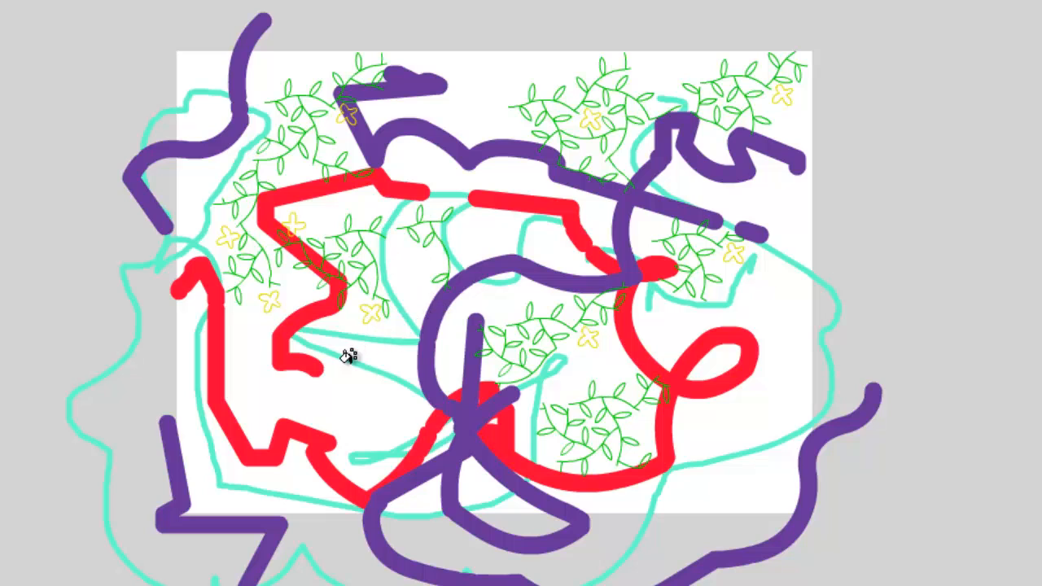
mouse_move(262, 399)
mouse_down()
mouse_move(307, 431)
mouse_move(379, 449)
mouse_up()
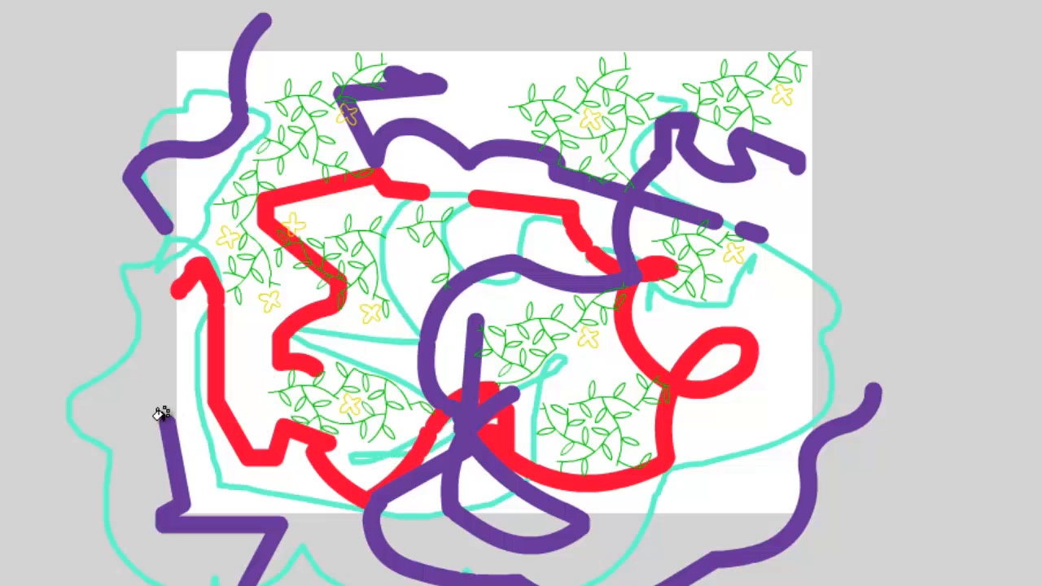
drag(682, 510, 749, 485)
mouse_move(703, 411)
mouse_down()
mouse_move(788, 412)
mouse_move(671, 420)
mouse_up()
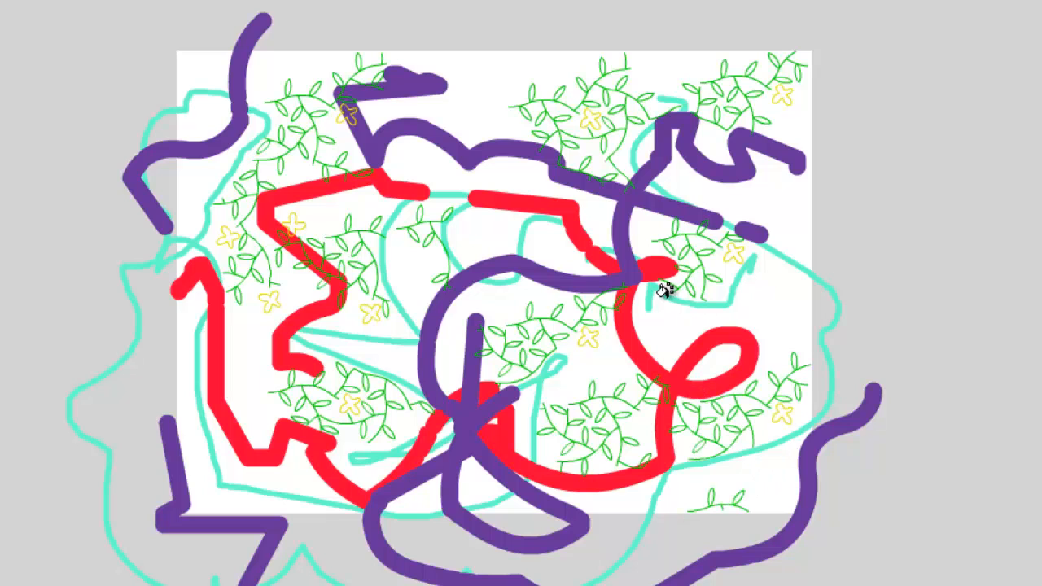
mouse_move(652, 314)
mouse_down()
mouse_move(790, 295)
mouse_move(778, 334)
mouse_up()
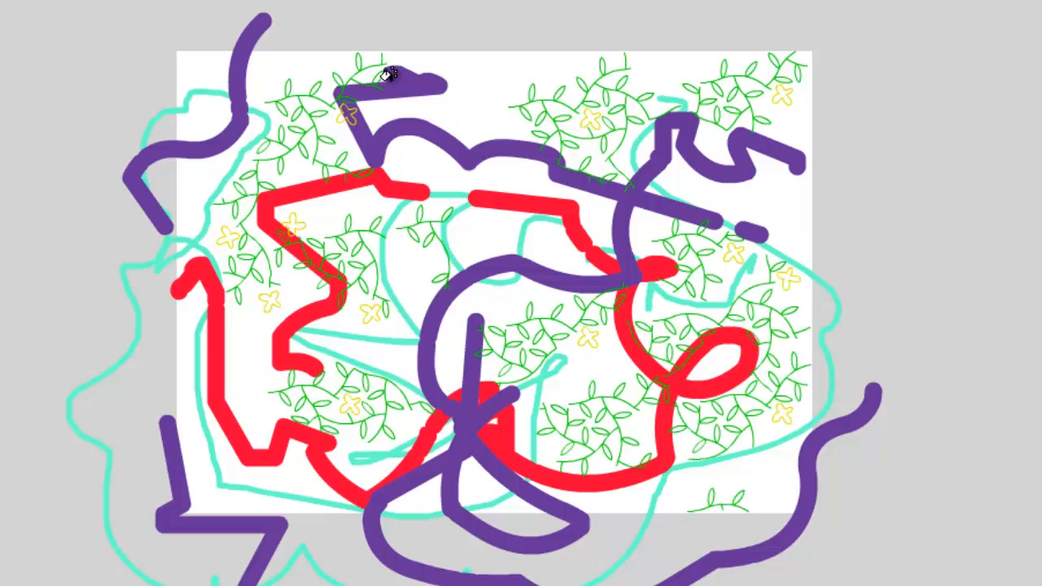
mouse_move(404, 96)
mouse_down()
mouse_move(428, 110)
mouse_move(459, 95)
mouse_move(500, 122)
mouse_up()
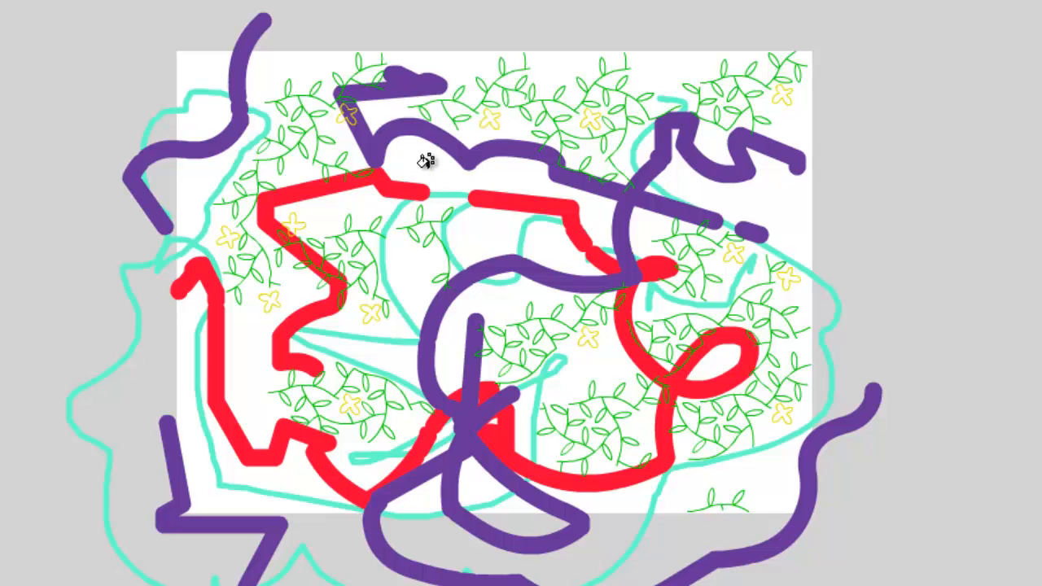
drag(424, 160, 477, 222)
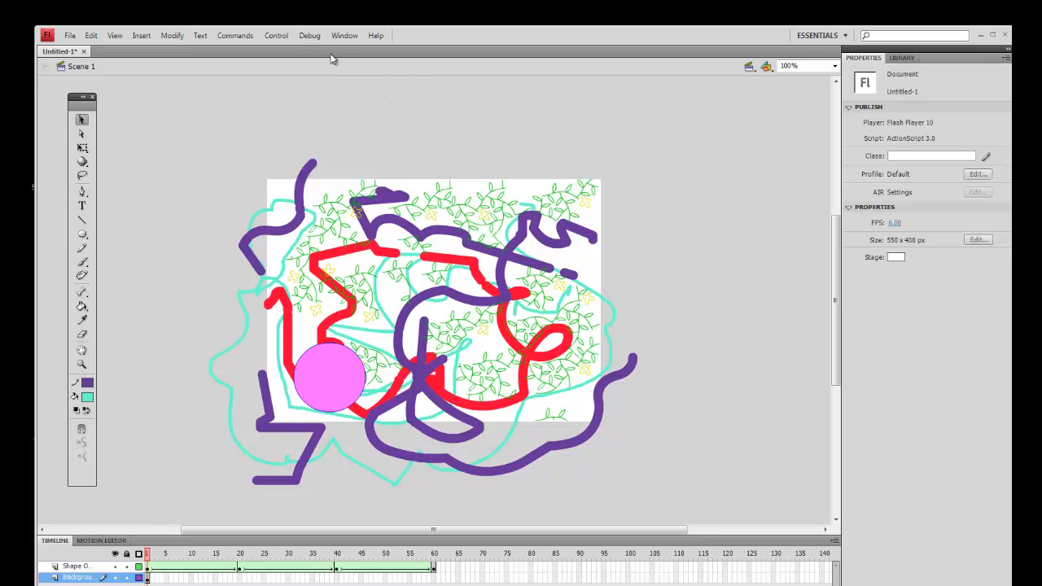
Step: Test the movie to check how the background plays behind the shape tween, and close the preview
click(275, 36)
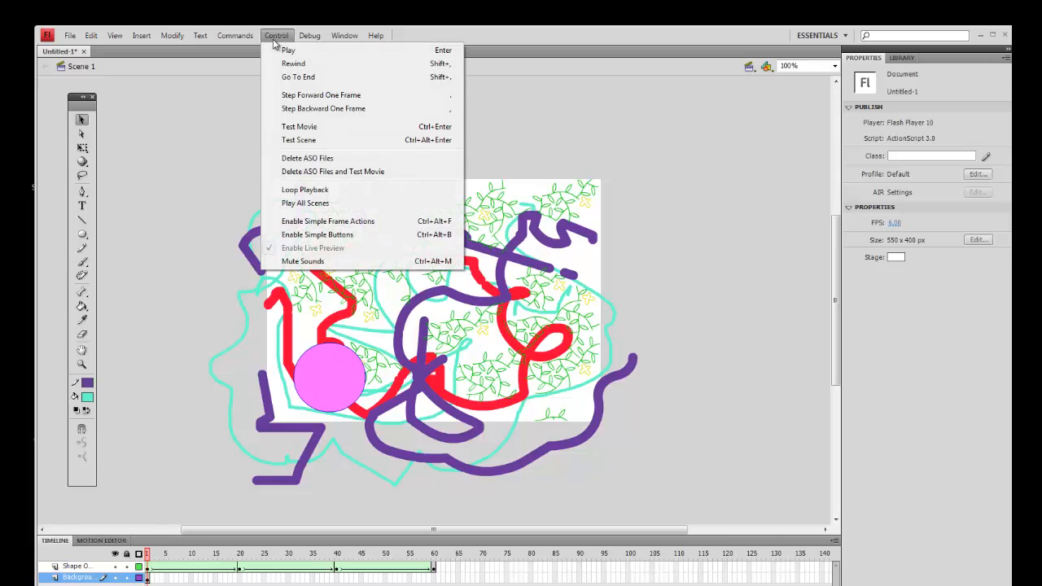
click(302, 140)
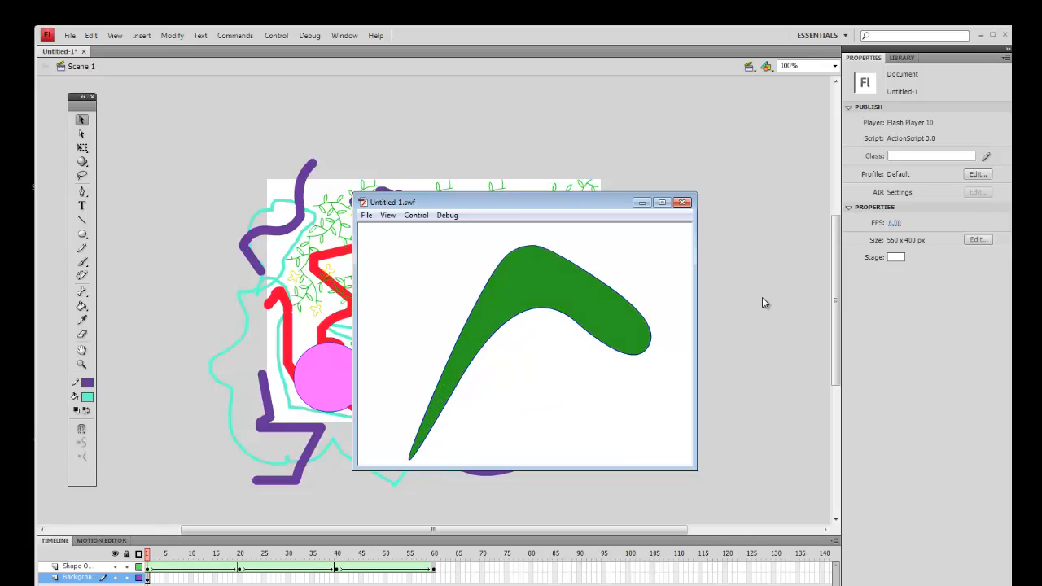
click(683, 203)
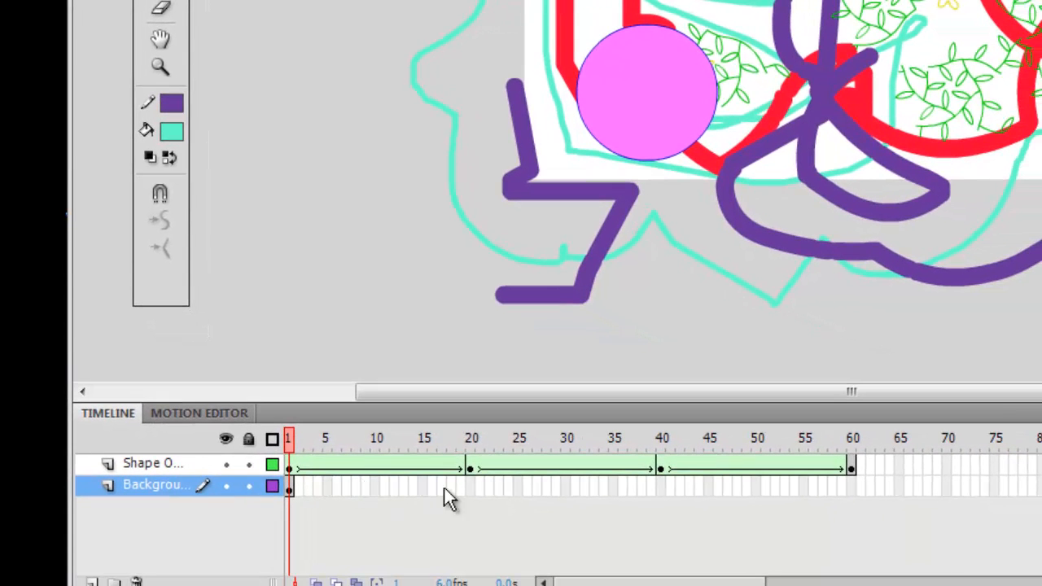
Step: Insert a keyframe at frame 60 of the Background layer
click(851, 490)
right_click(851, 490)
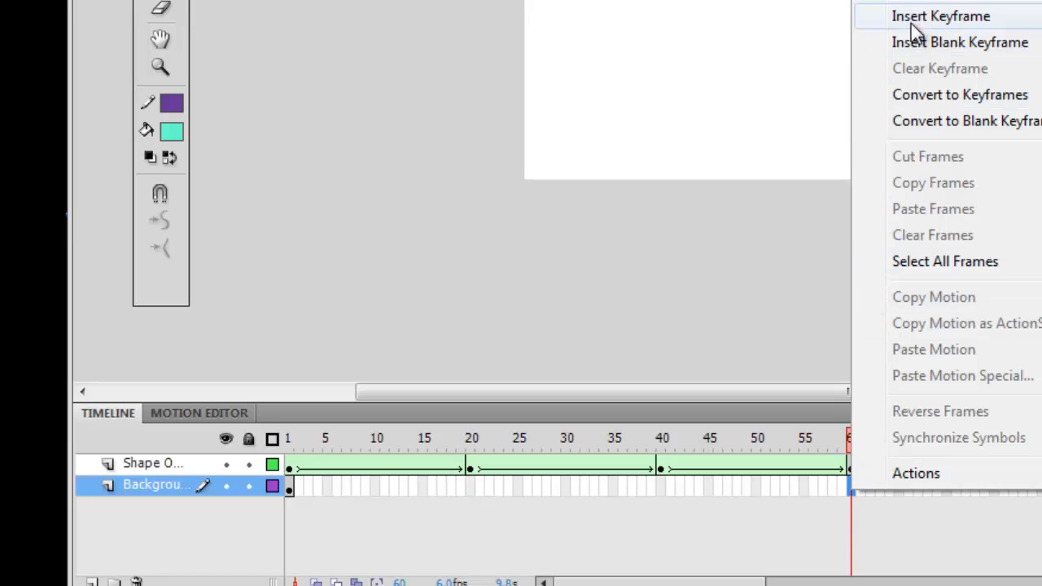
click(940, 16)
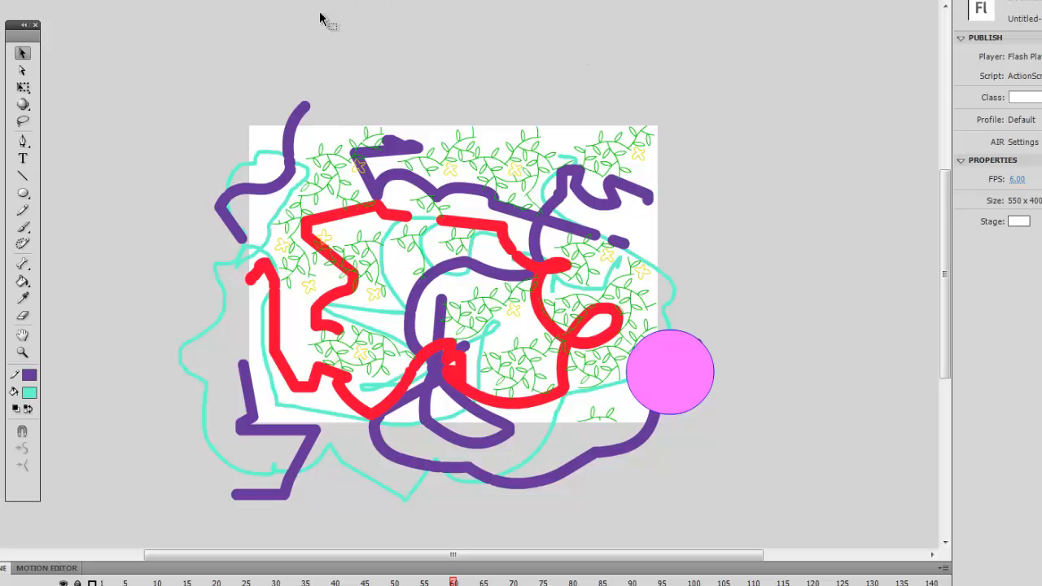
Step: Test the movie with the extended background and maximize the preview window
click(259, 0)
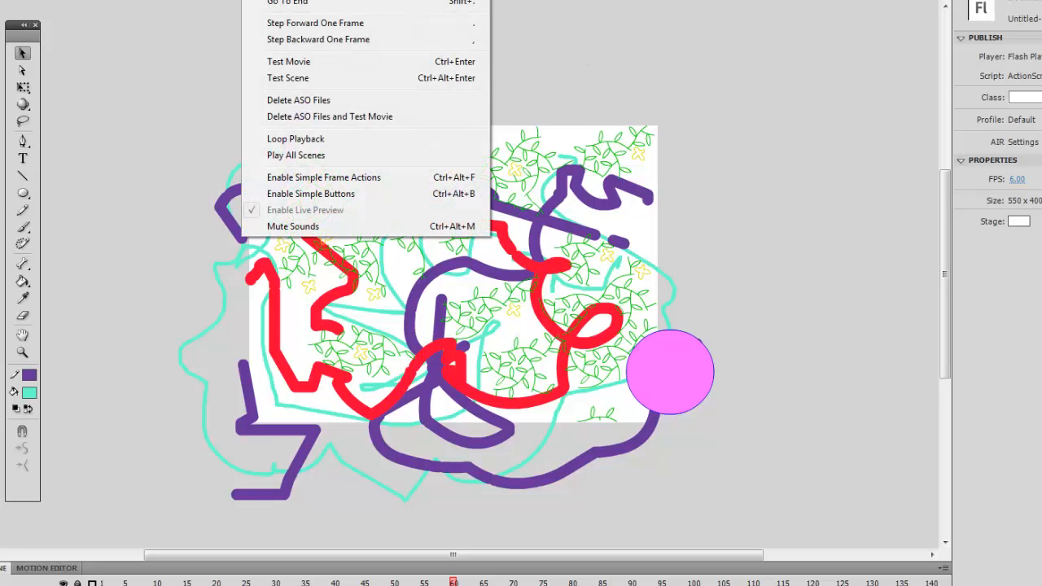
click(298, 62)
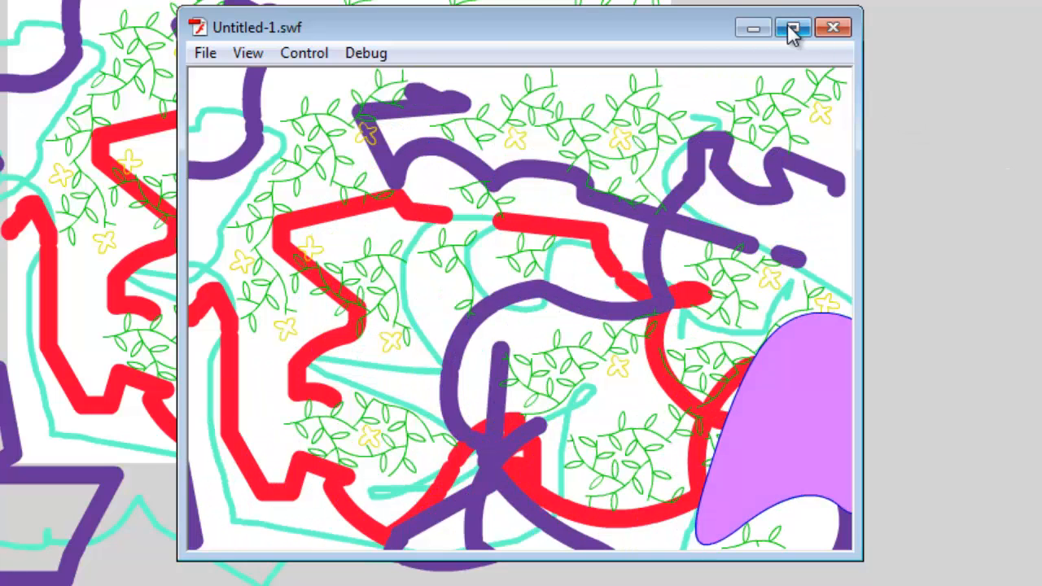
click(793, 30)
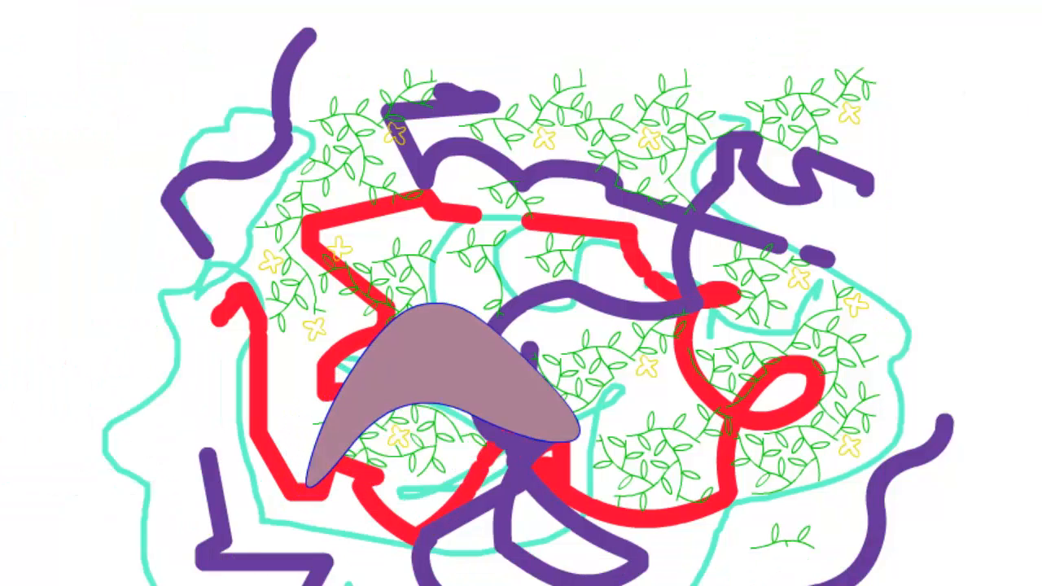